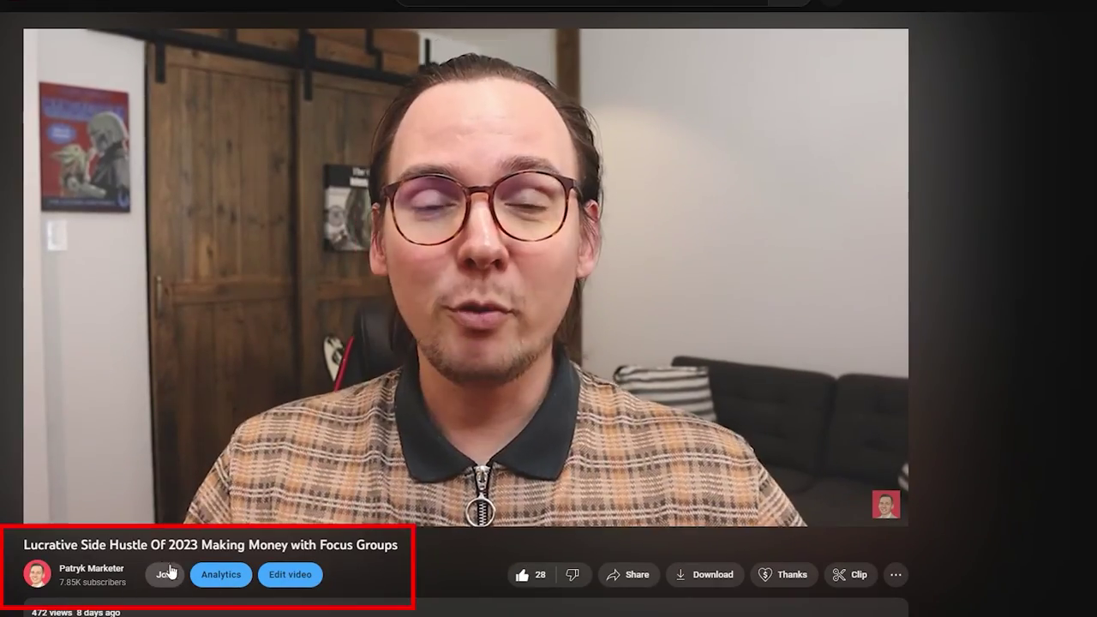
Open the channel's membership offer and view the perks of the Dropshipping PRO level.
left_click(165, 574)
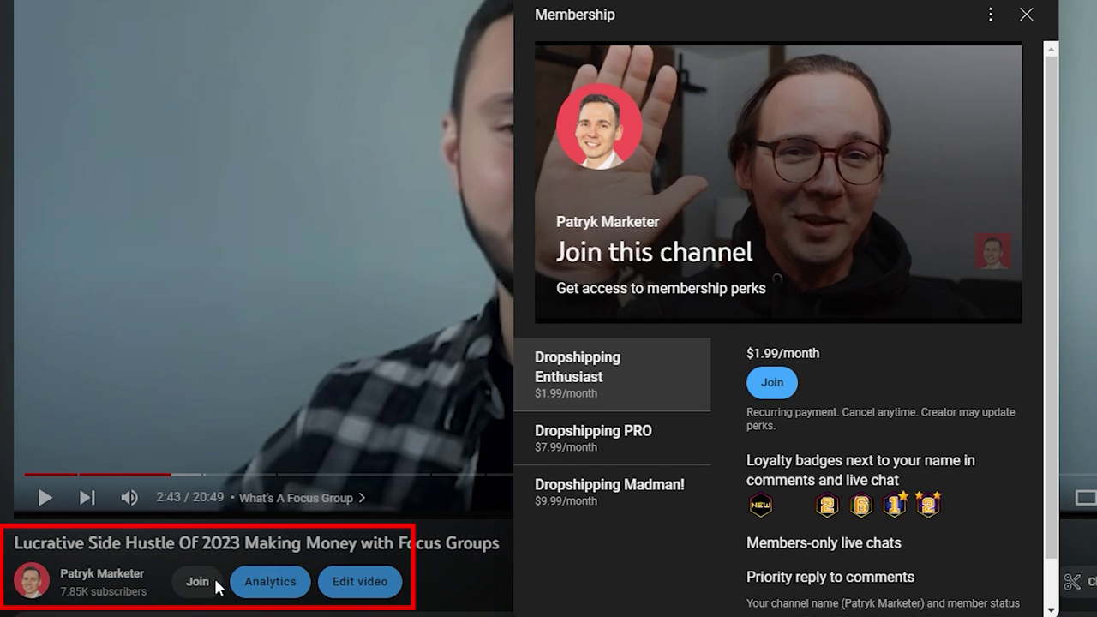
left_click(662, 452)
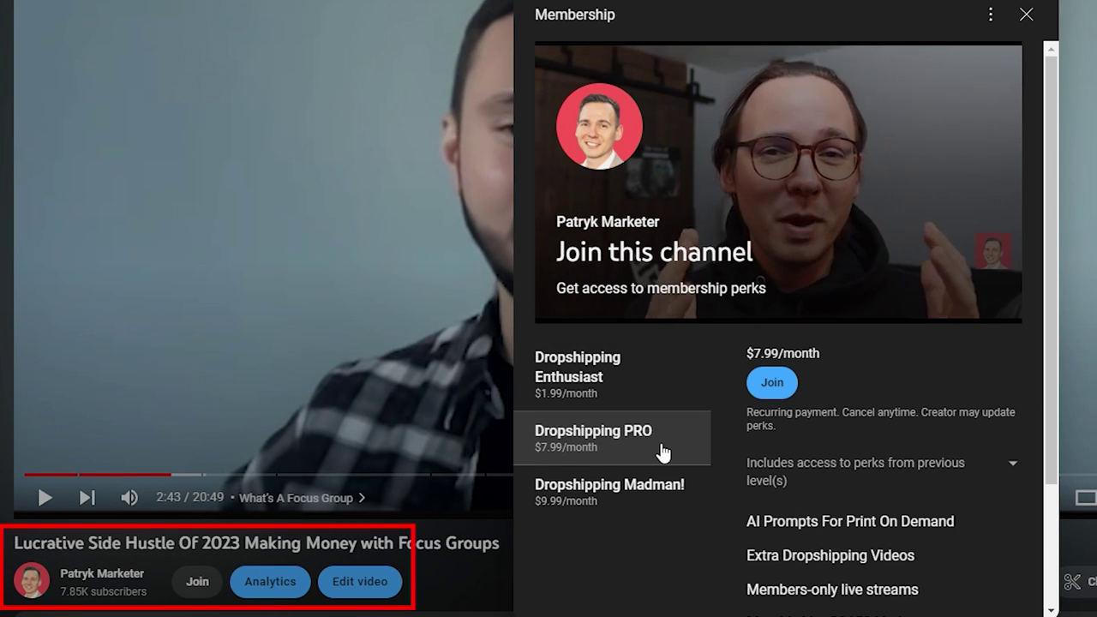
scroll(663, 452, "down", 1)
left_click(649, 424)
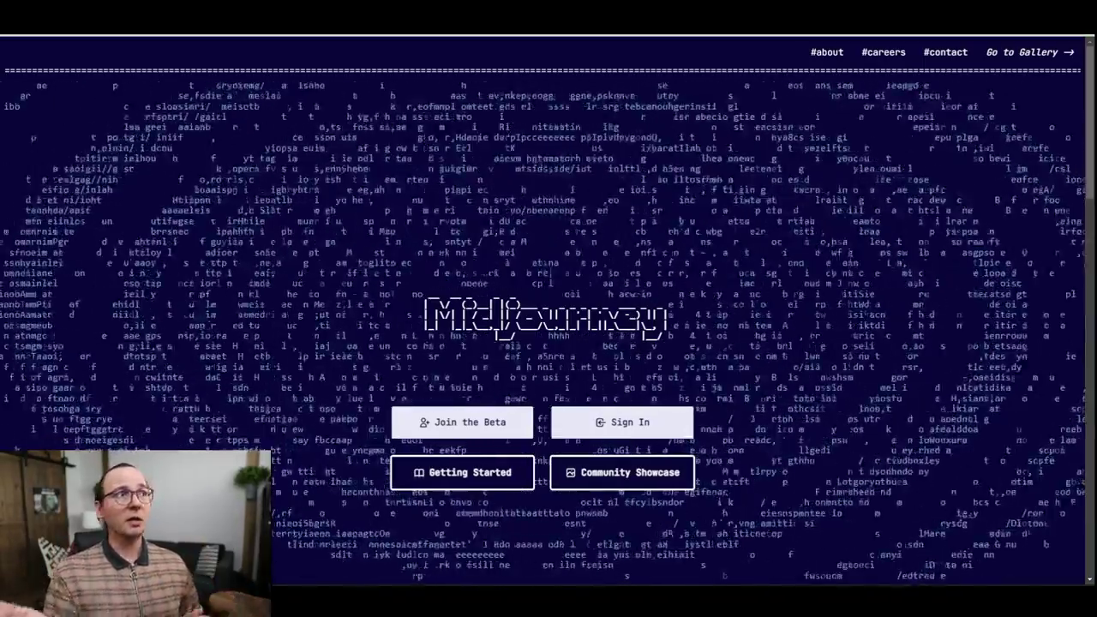
Join the Midjourney beta by accepting the Discord server invite, and open the newbies-27 channel.
left_click(495, 436)
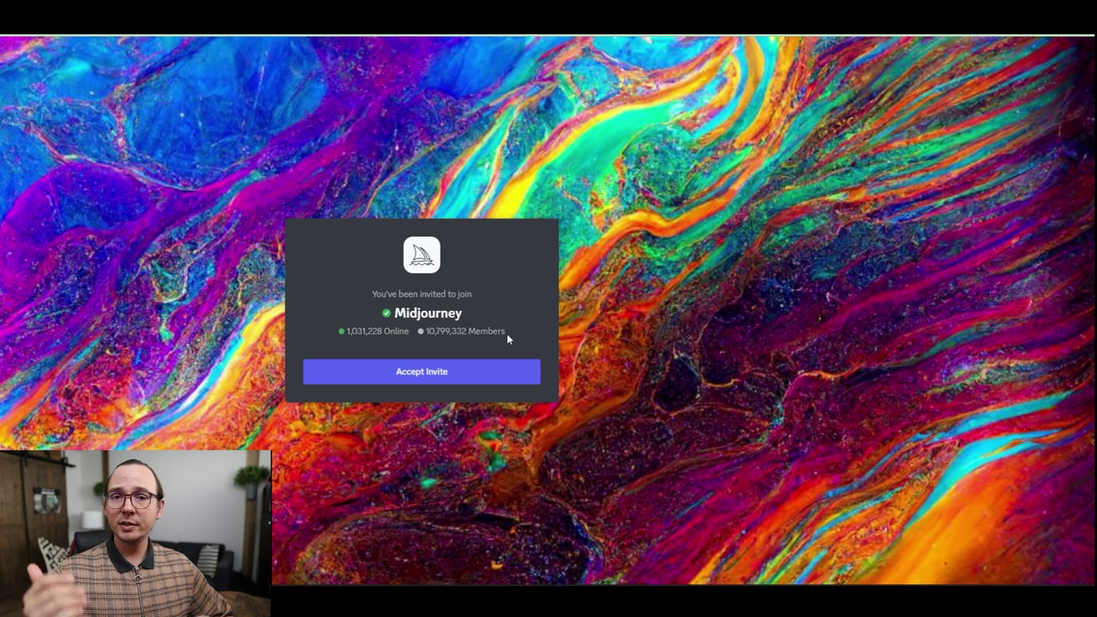
left_click(480, 371)
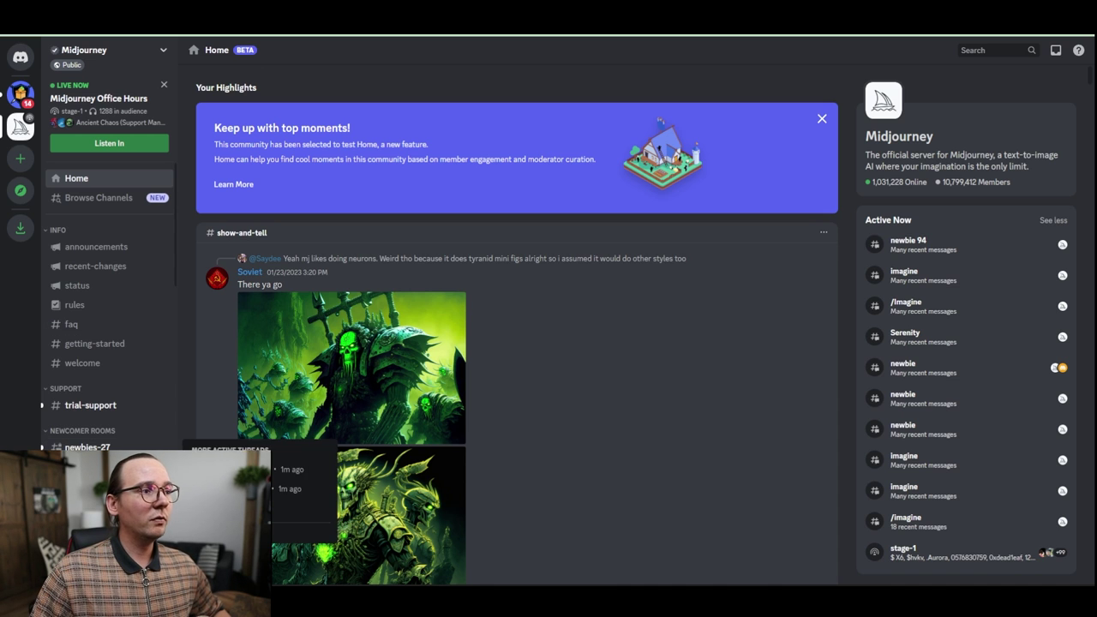
left_click(77, 447)
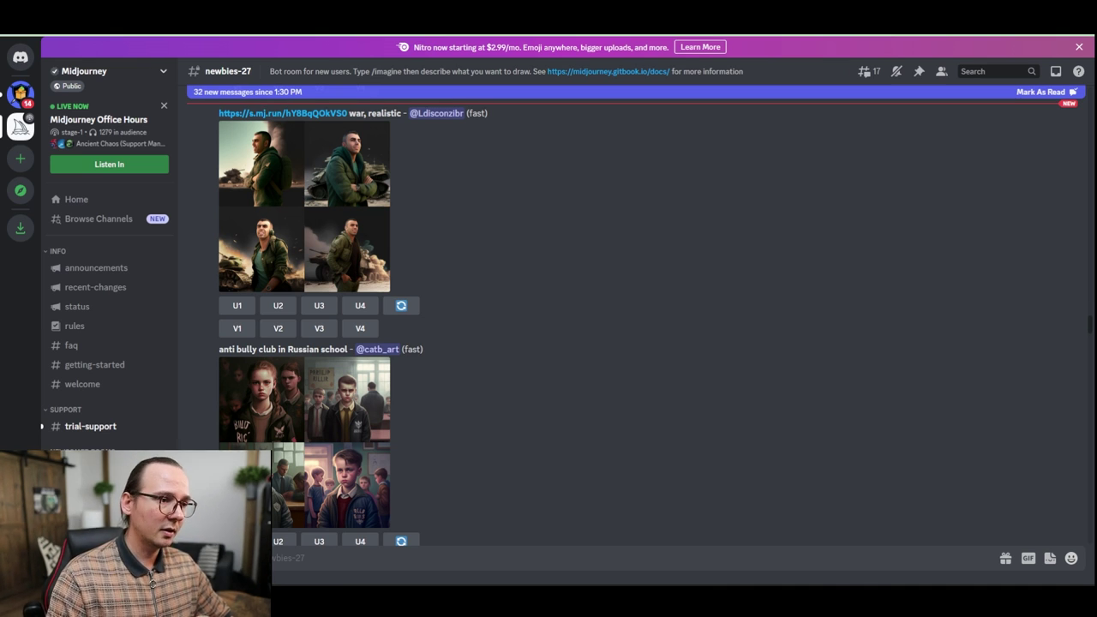
Submit the /imagine prompt "red dog running on green grass" to the Midjourney Bot and accept its Terms of Service.
type("/imagin")
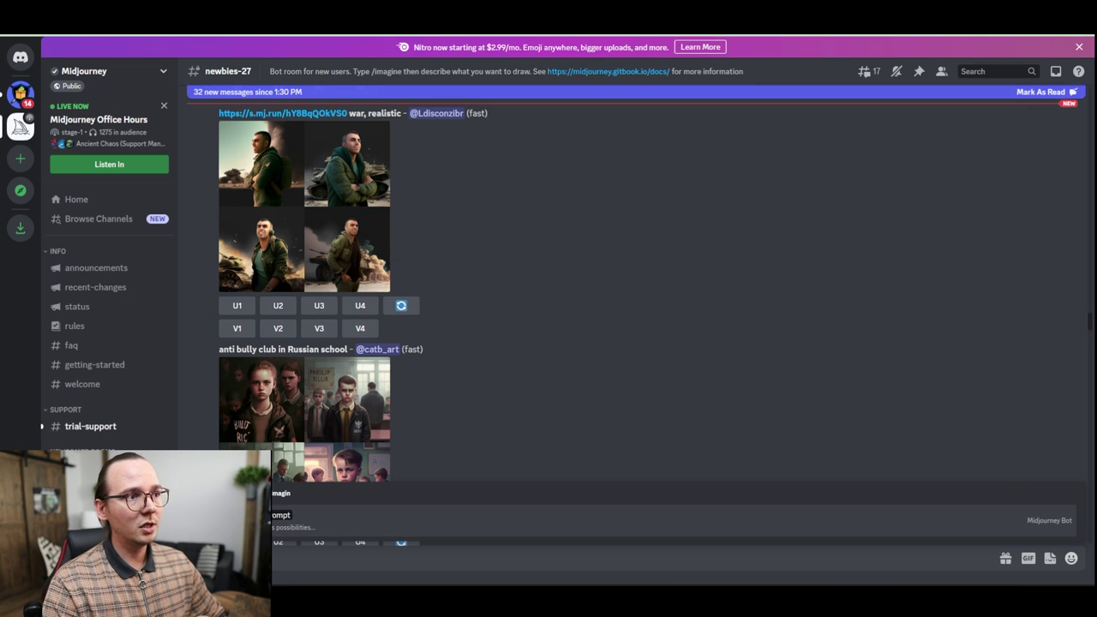
key("Tab")
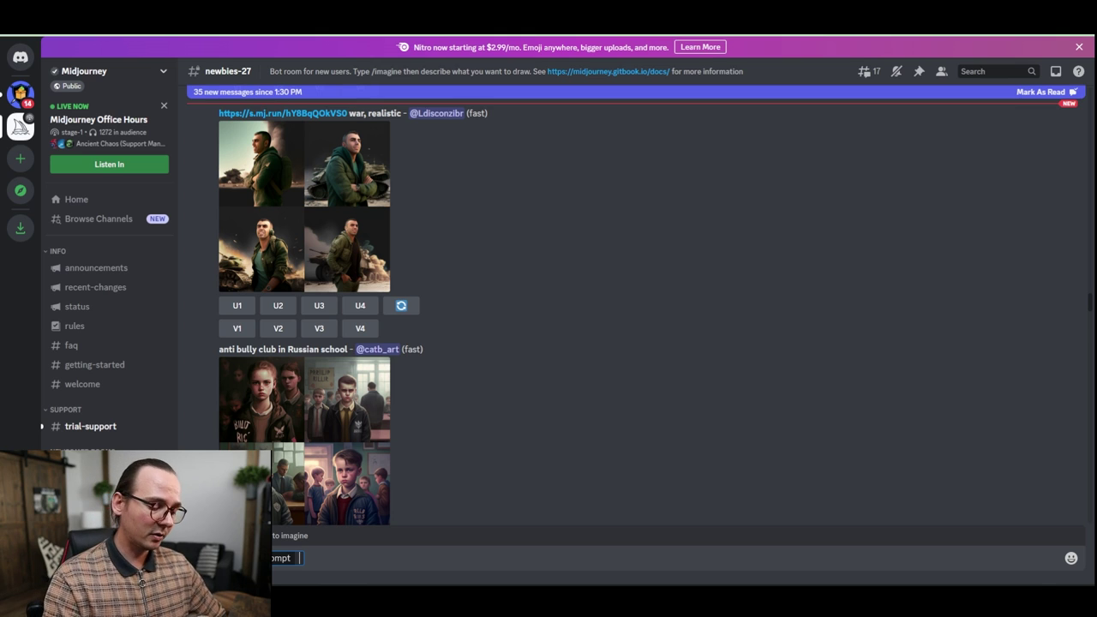
type("red do")
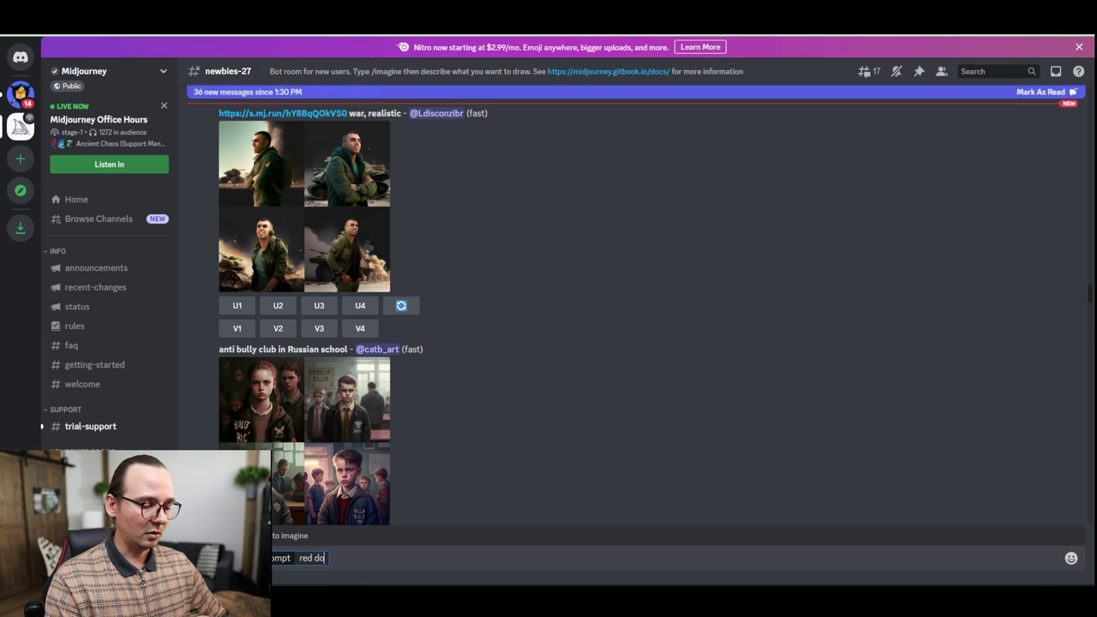
type("g running on")
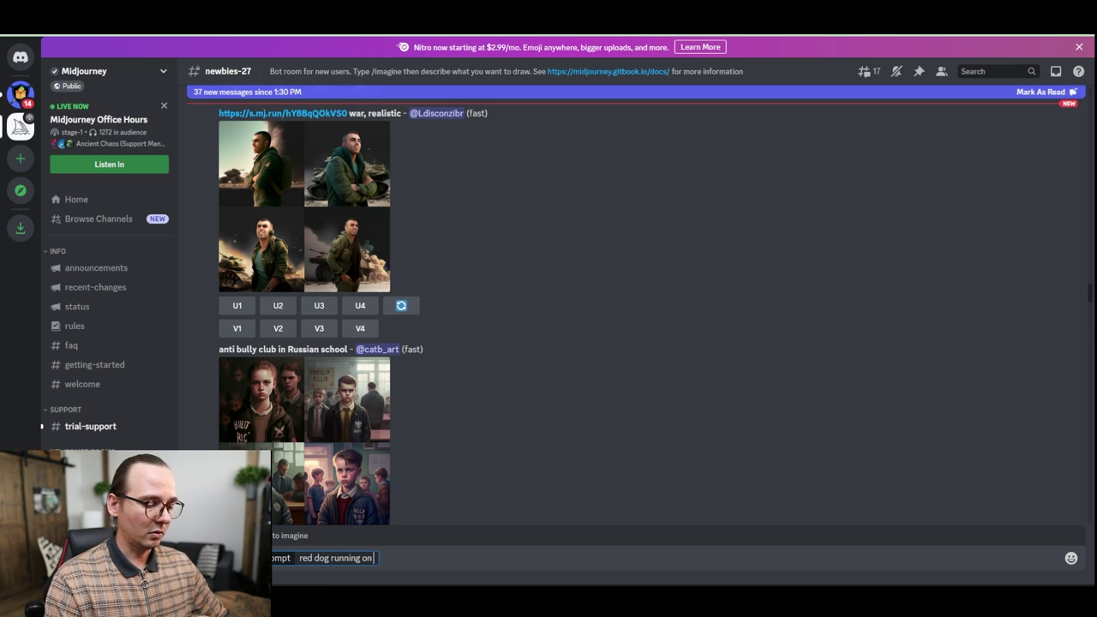
type(" green grass")
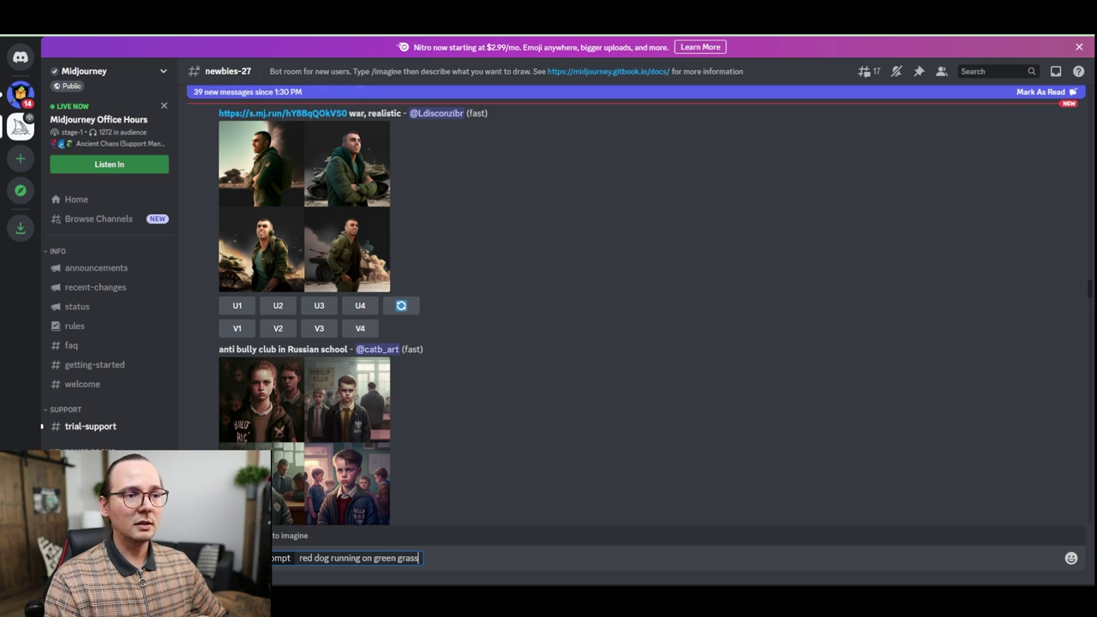
key("Return")
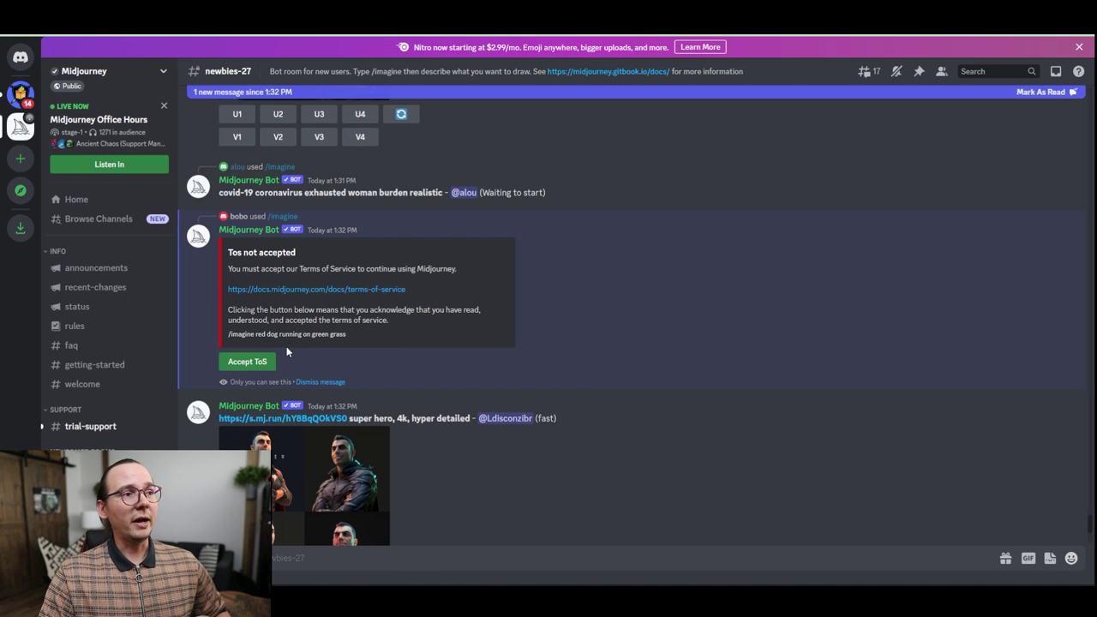
left_click(249, 361)
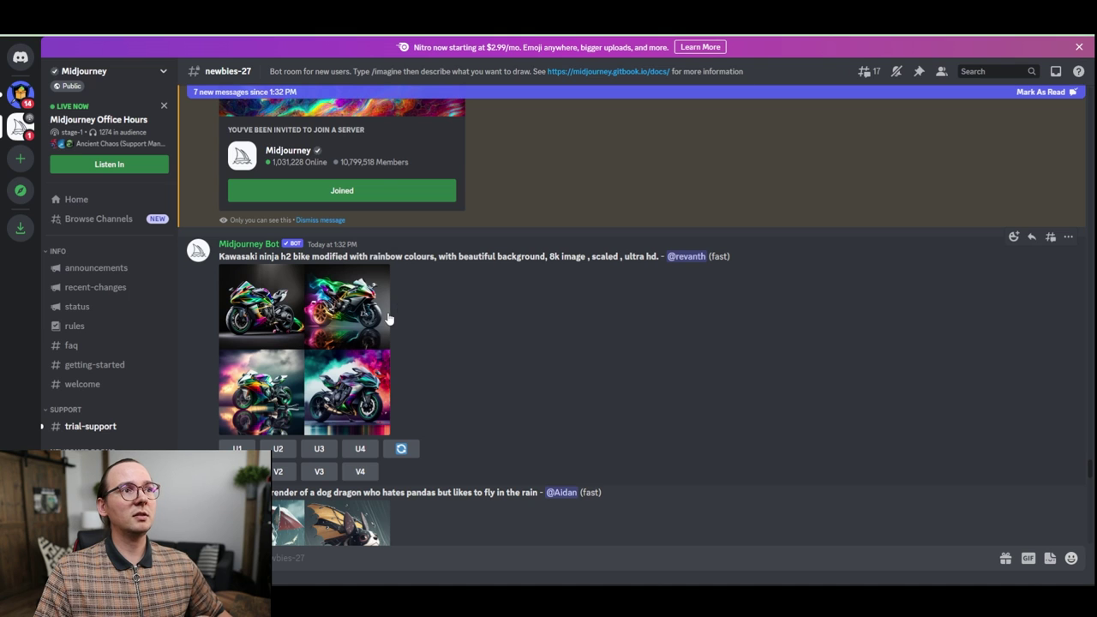
Find the generated red dog image grid among the newbies-27 messages and compare it with neighbouring results.
scroll(415, 283, "down", 15)
scroll(419, 291, "down", 10)
scroll(430, 285, "down", 10)
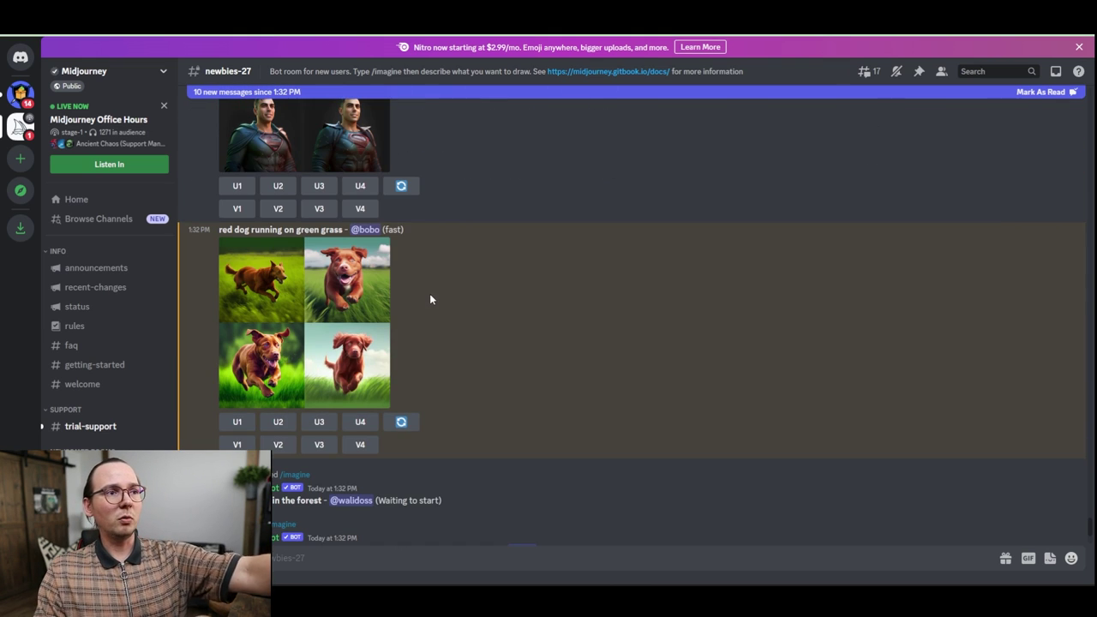
scroll(429, 299, "up", 2)
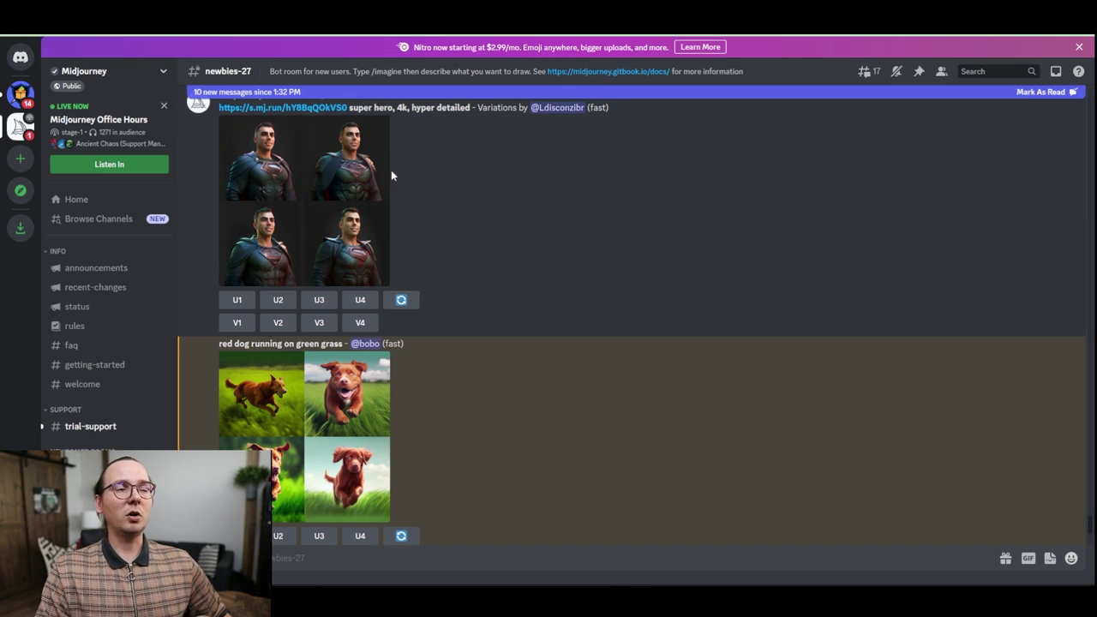
scroll(390, 170, "down", 3)
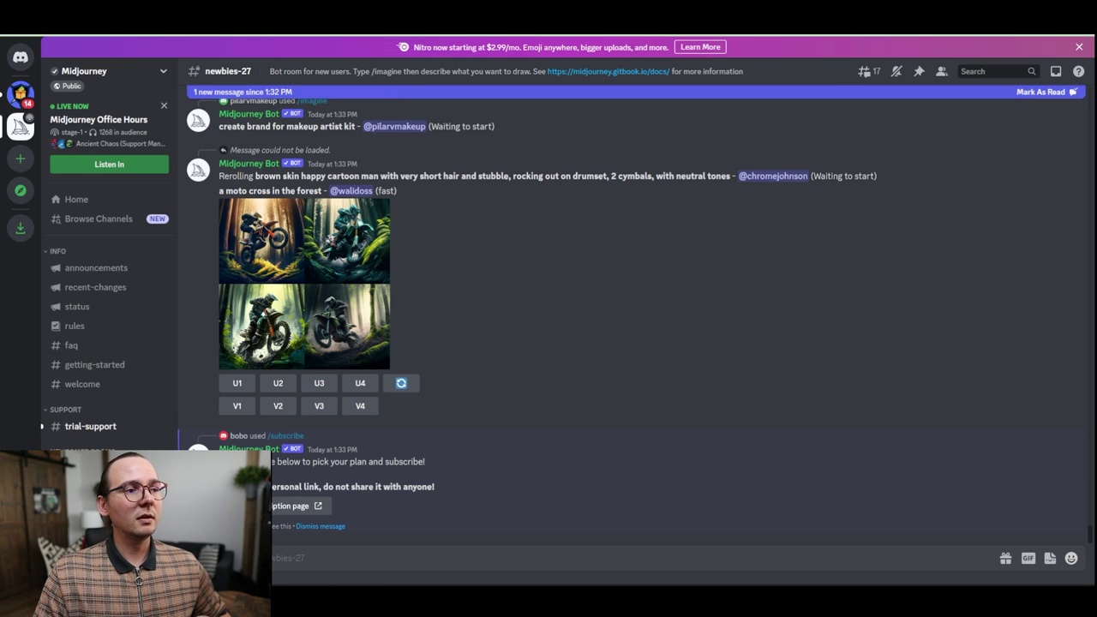
Open the personal Midjourney subscription page from the bot's message and view the plans with monthly billing.
left_click(290, 511)
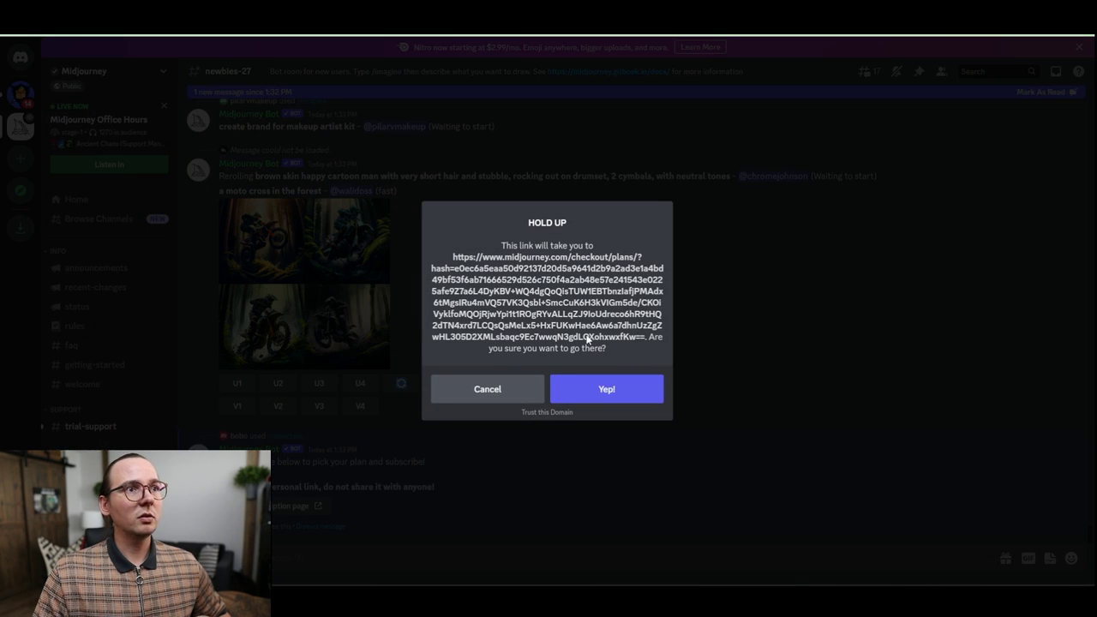
left_click(600, 390)
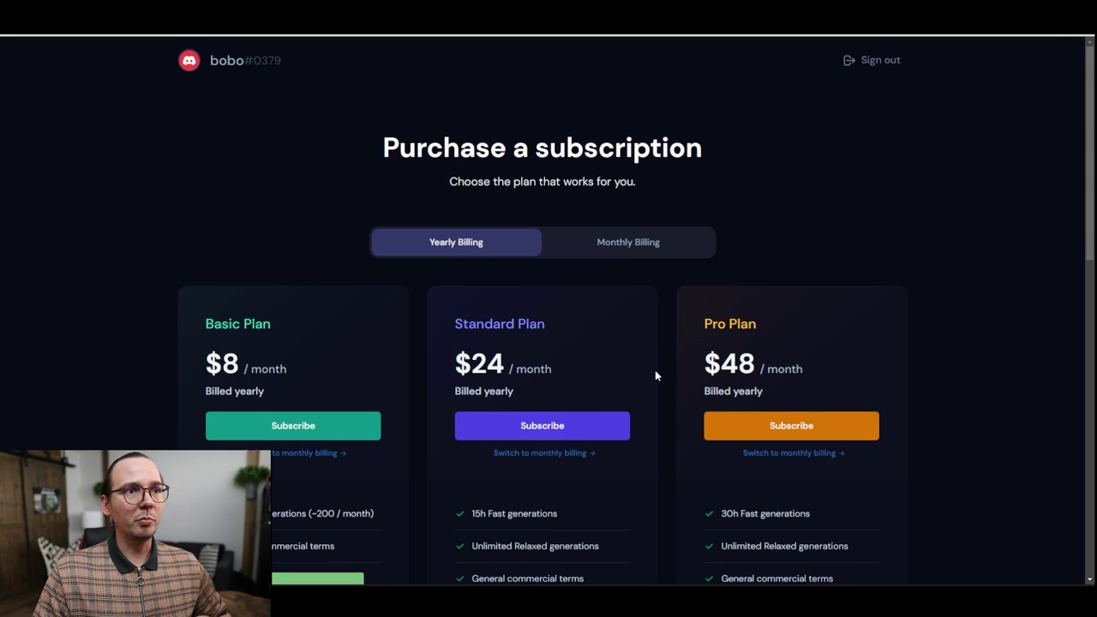
left_click(634, 243)
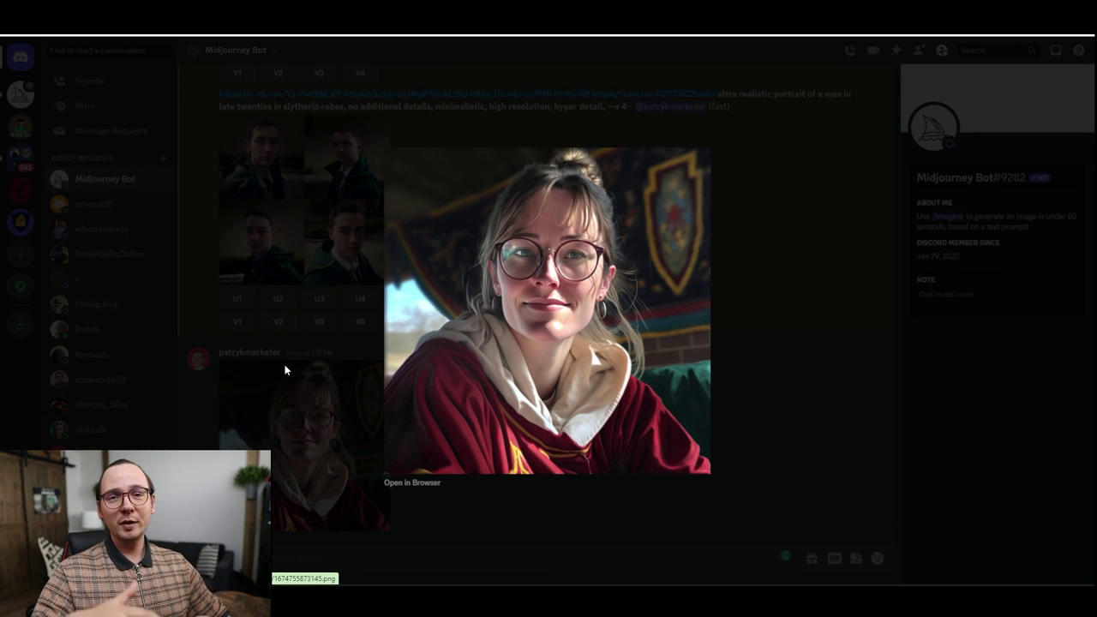
Review the Slytherin and Gryffindor robe portraits in the Midjourney Bot conversation, enlarging the grid of the man in its late twenties.
left_click(286, 370)
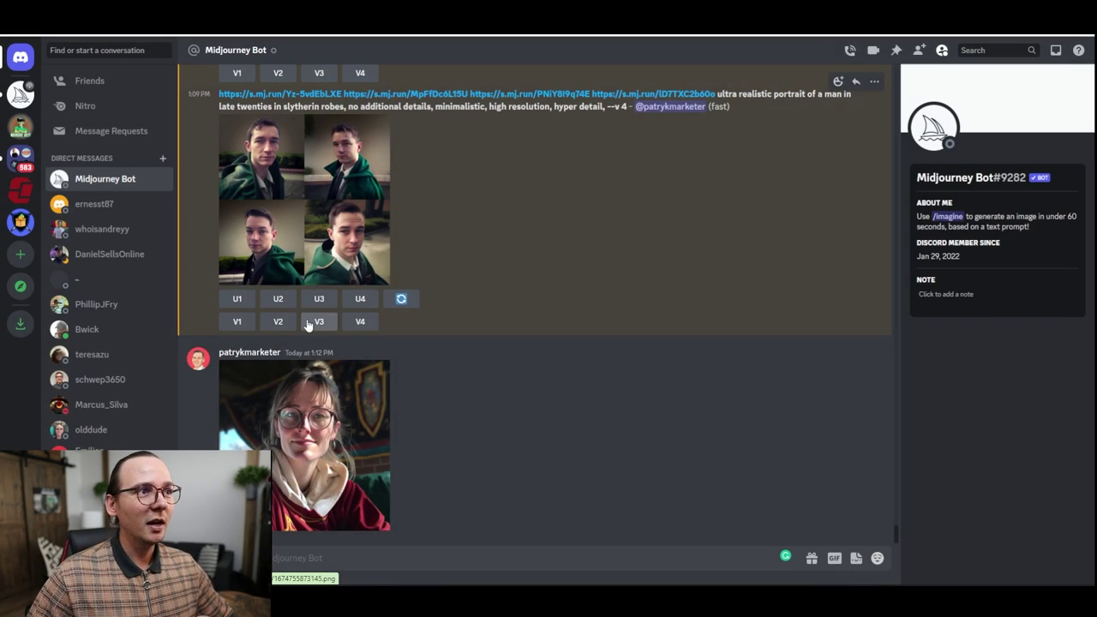
scroll(368, 312, "up", 2)
scroll(368, 313, "up", 3)
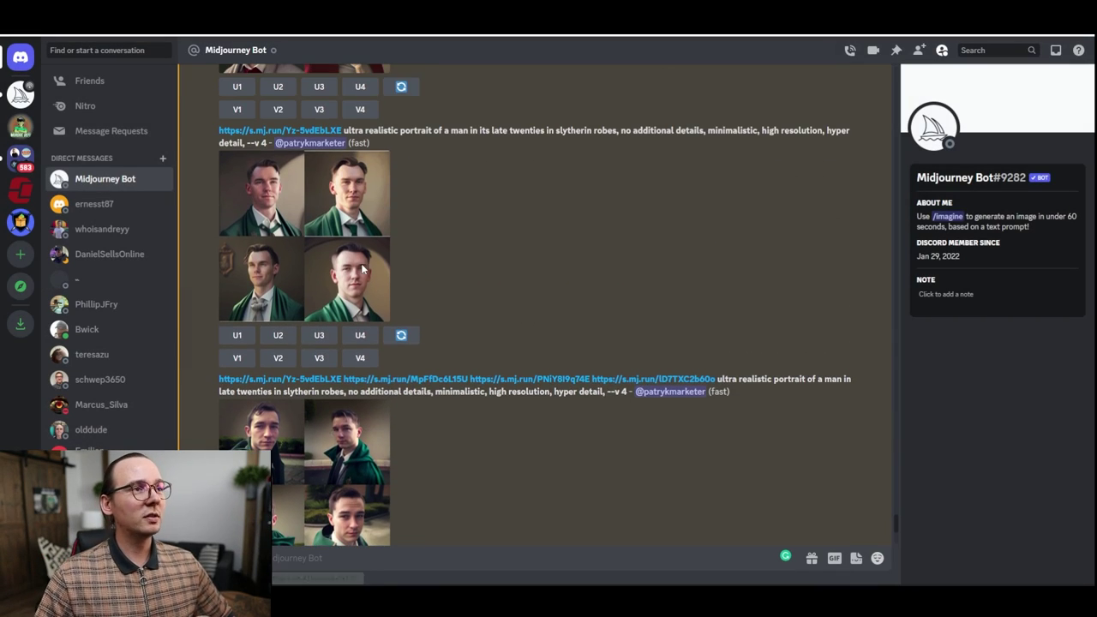
left_click(351, 214)
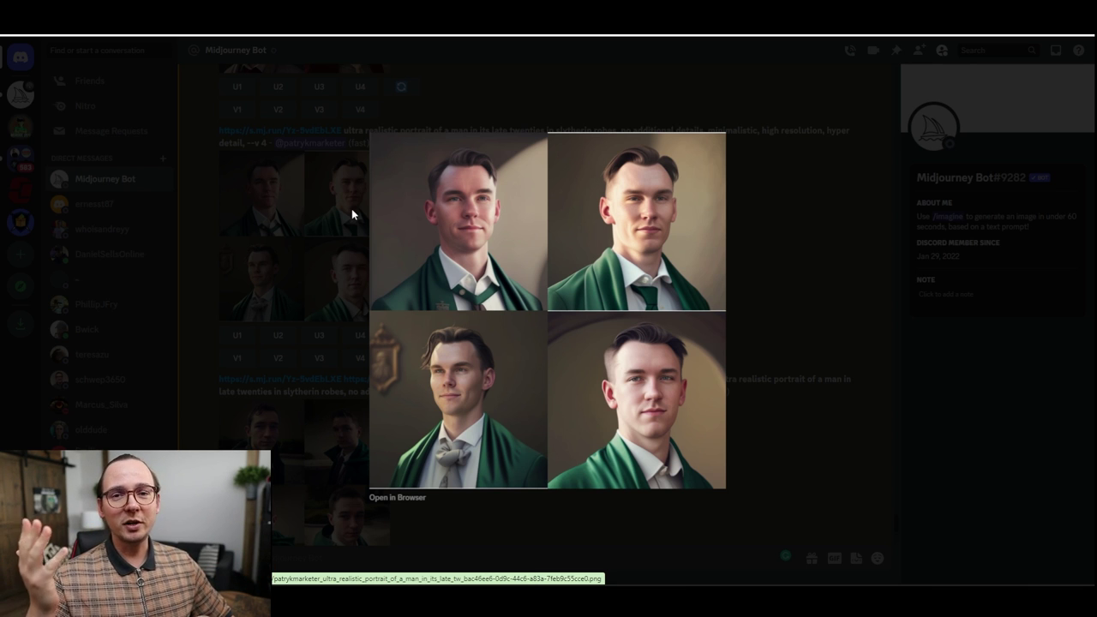
left_click(352, 209)
scroll(460, 196, "up", 4)
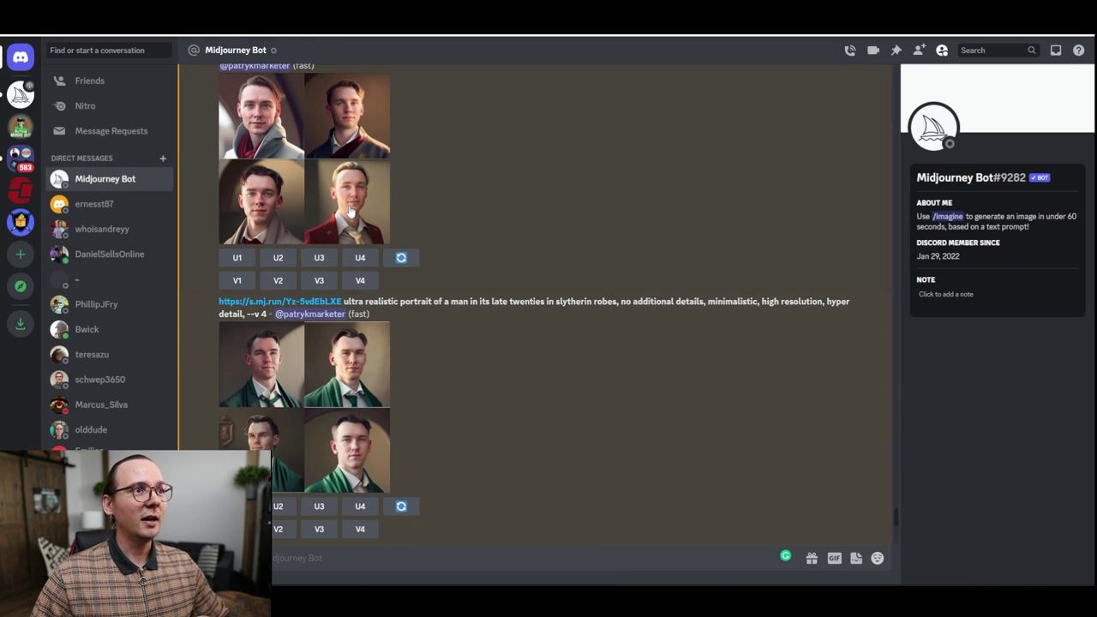
scroll(465, 305, "up", 5)
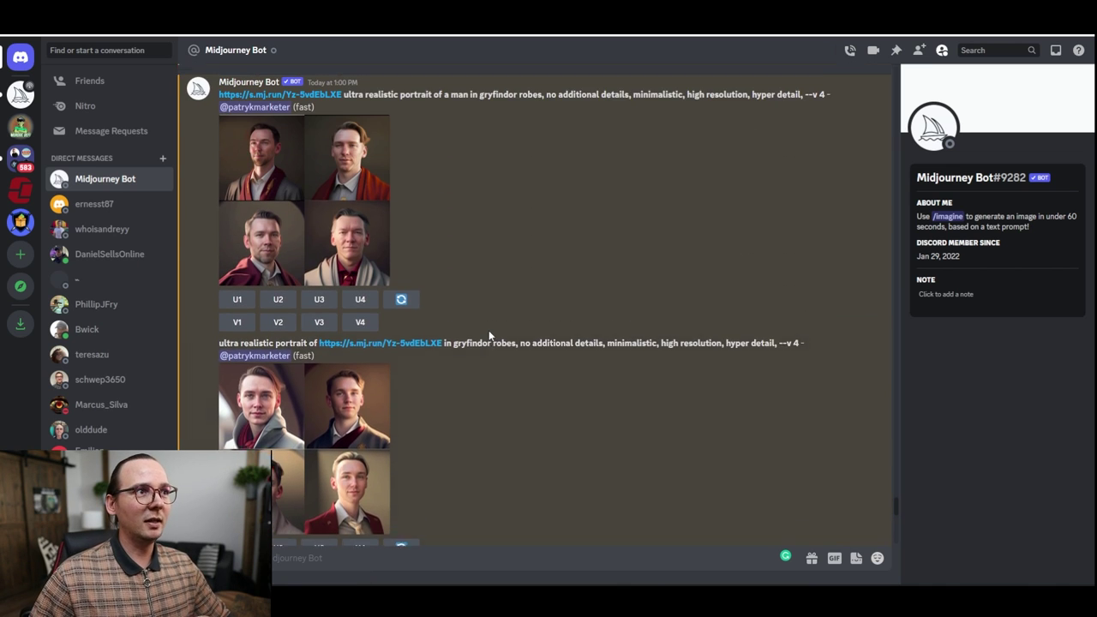
scroll(488, 339, "up", 2)
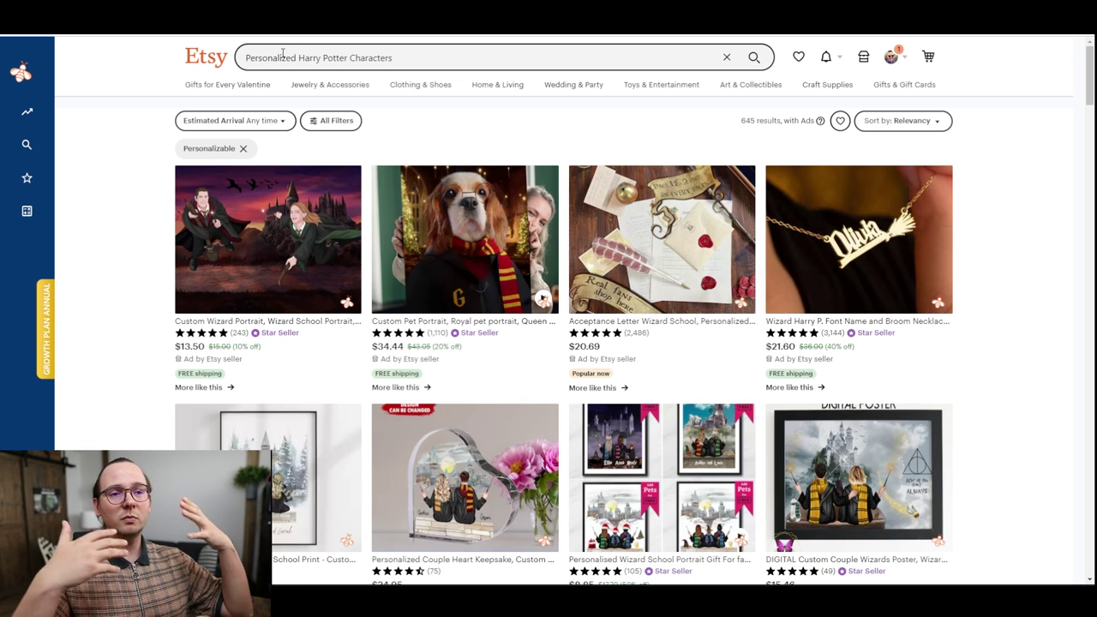
In the Etsy results, examine the Custom Wizard Portrait listing's Castle 3 picture and reviews, and return to the results.
left_click(271, 228)
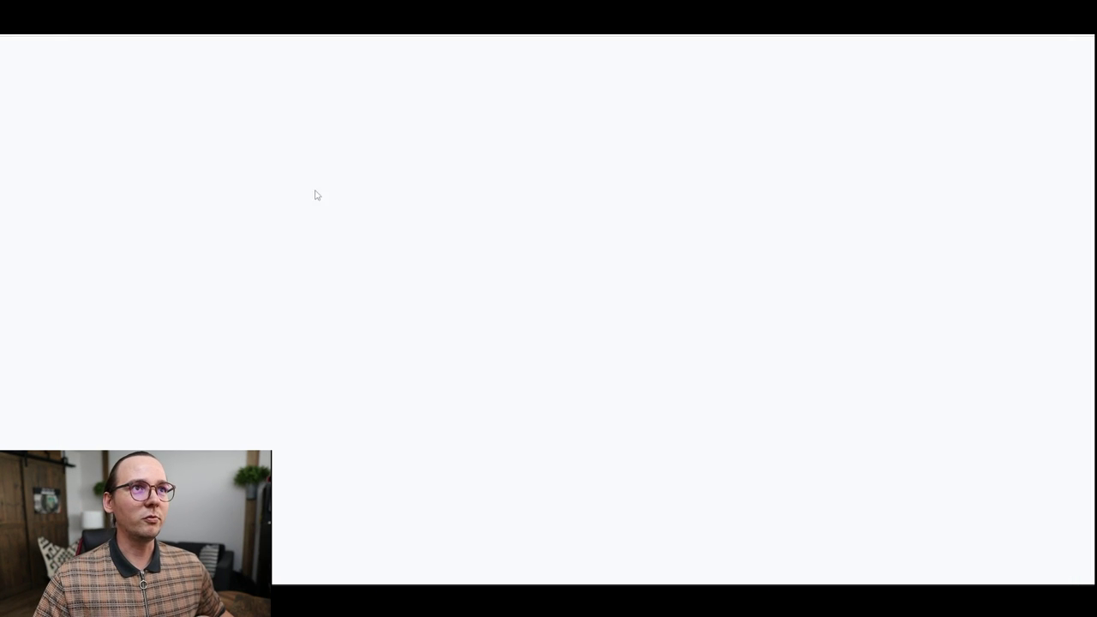
left_click(630, 298)
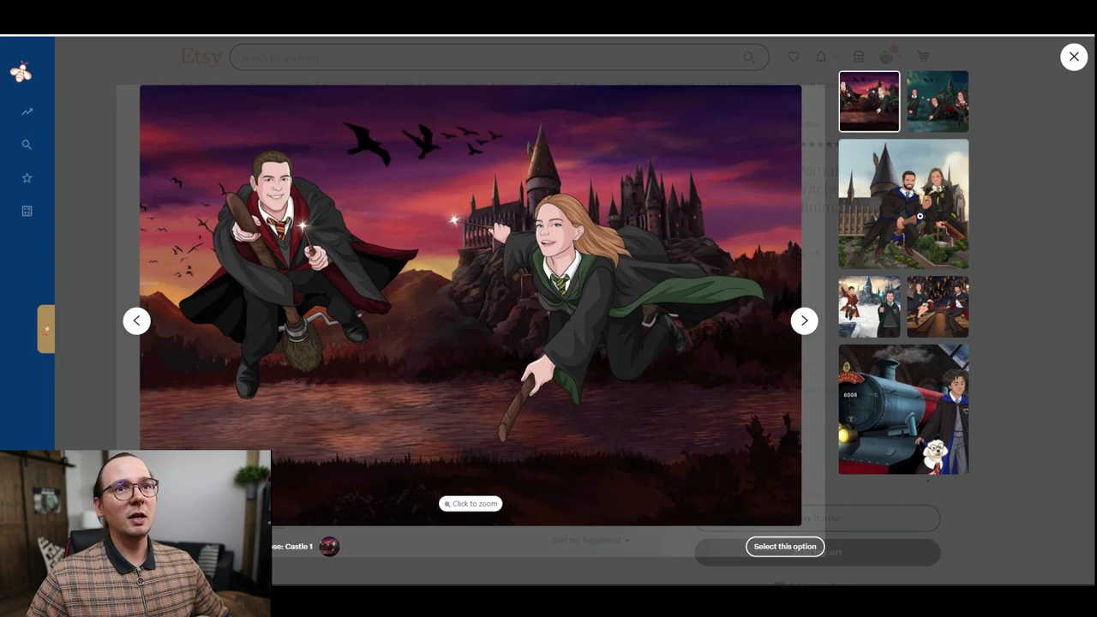
left_click(917, 224)
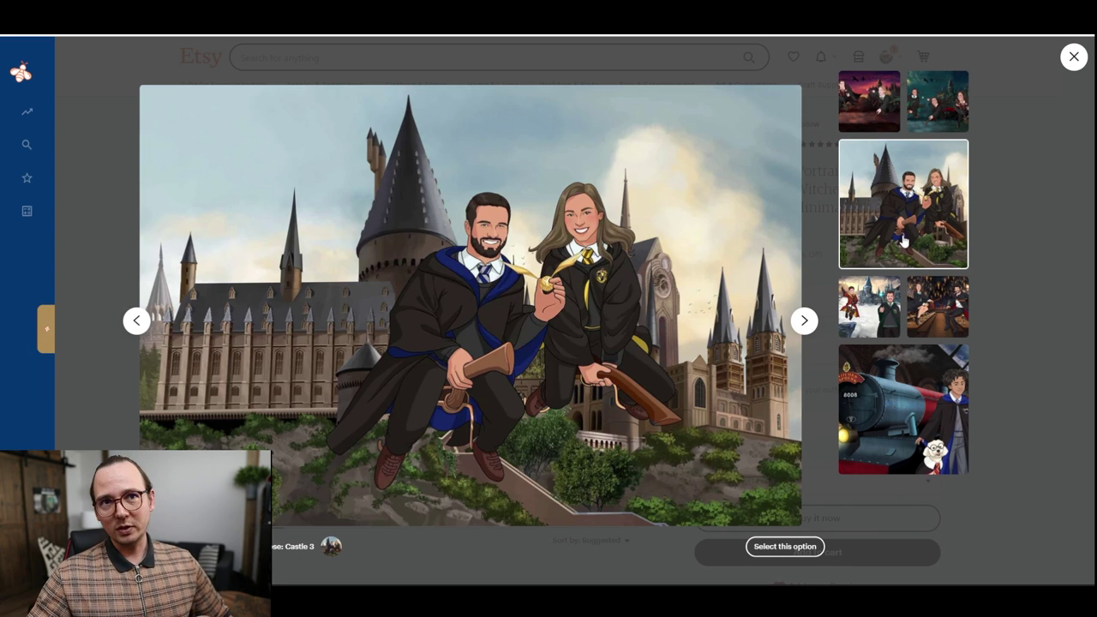
key("Escape")
scroll(313, 304, "down", 3)
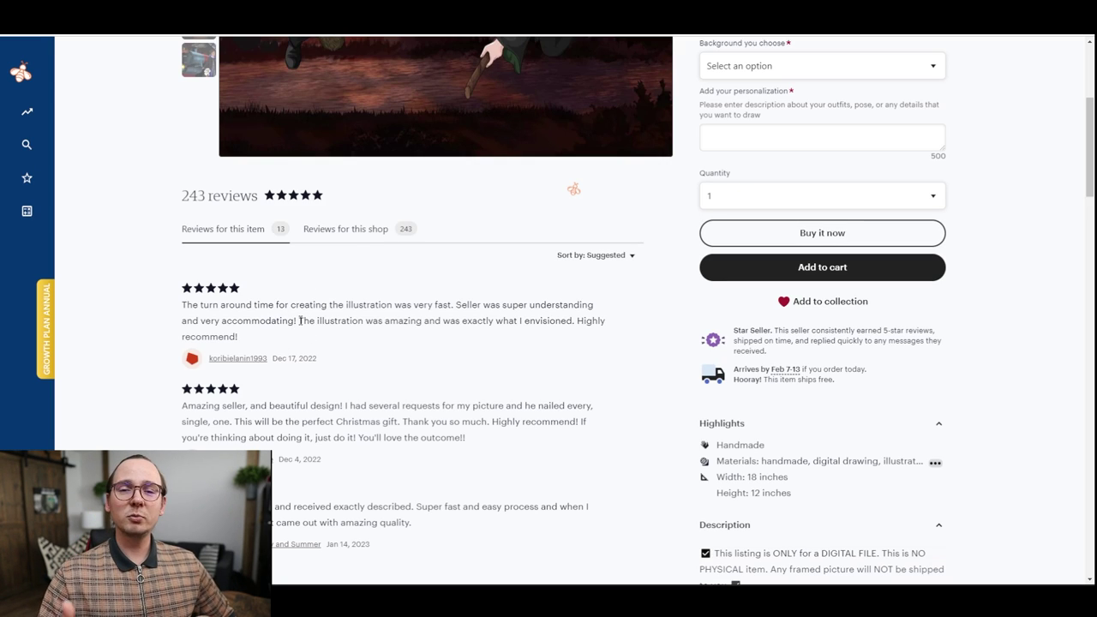
key("alt+Left")
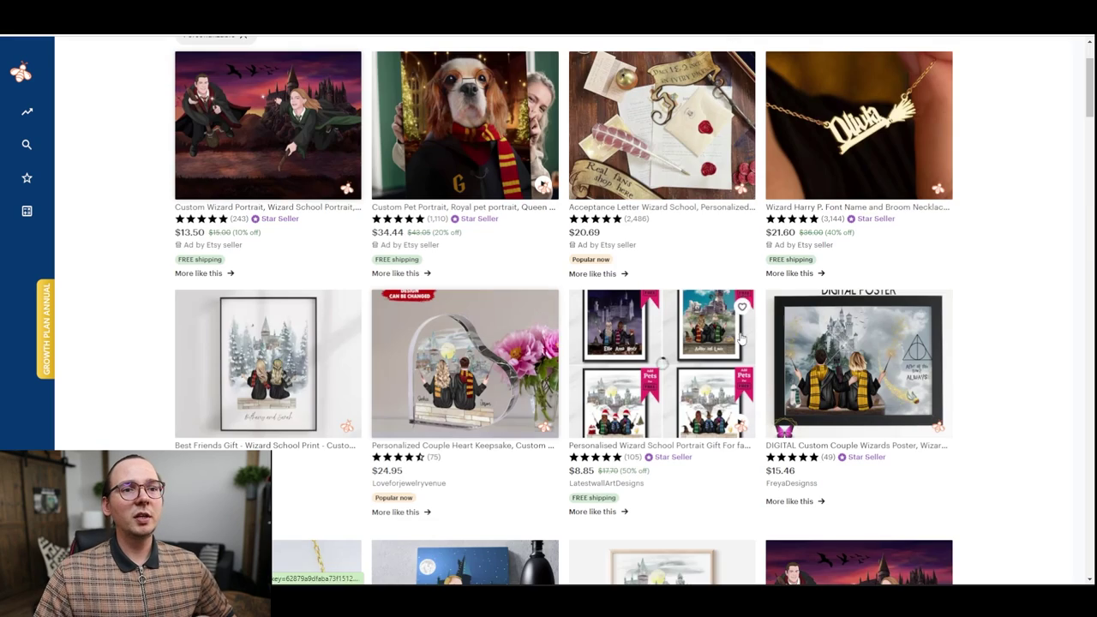
Open both "You as a Witch or Wizard" commissions and the Wizard School Graduate portrait in new tabs, and view the graduate listing's pictures.
scroll(867, 370, "down", 1)
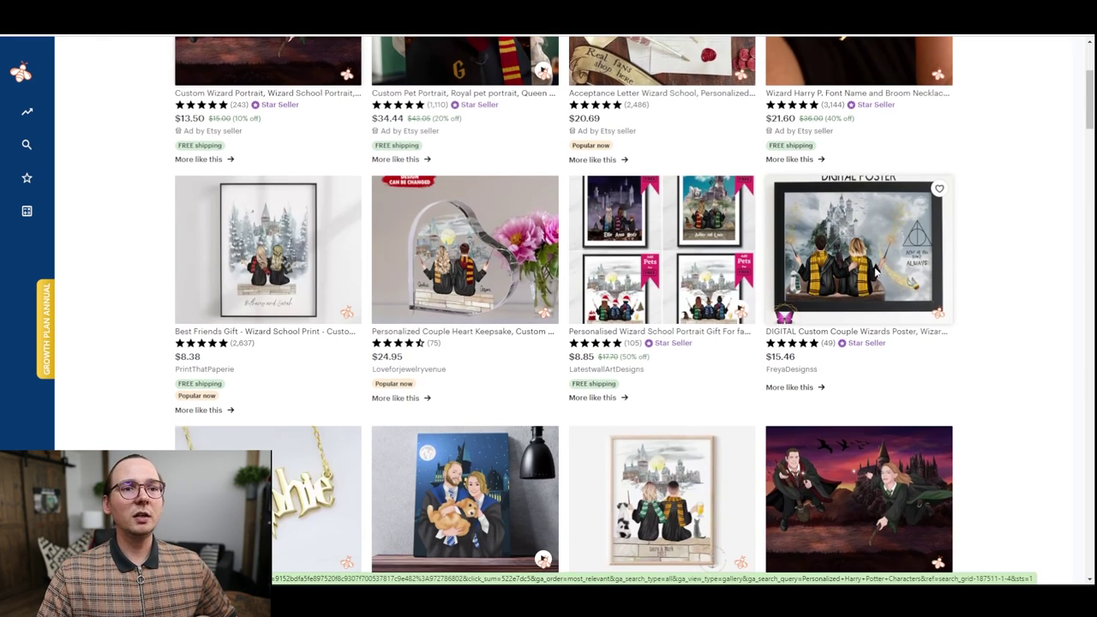
scroll(480, 343, "down", 2)
right_click(470, 349)
scroll(521, 223, "down", 5)
right_click(485, 317)
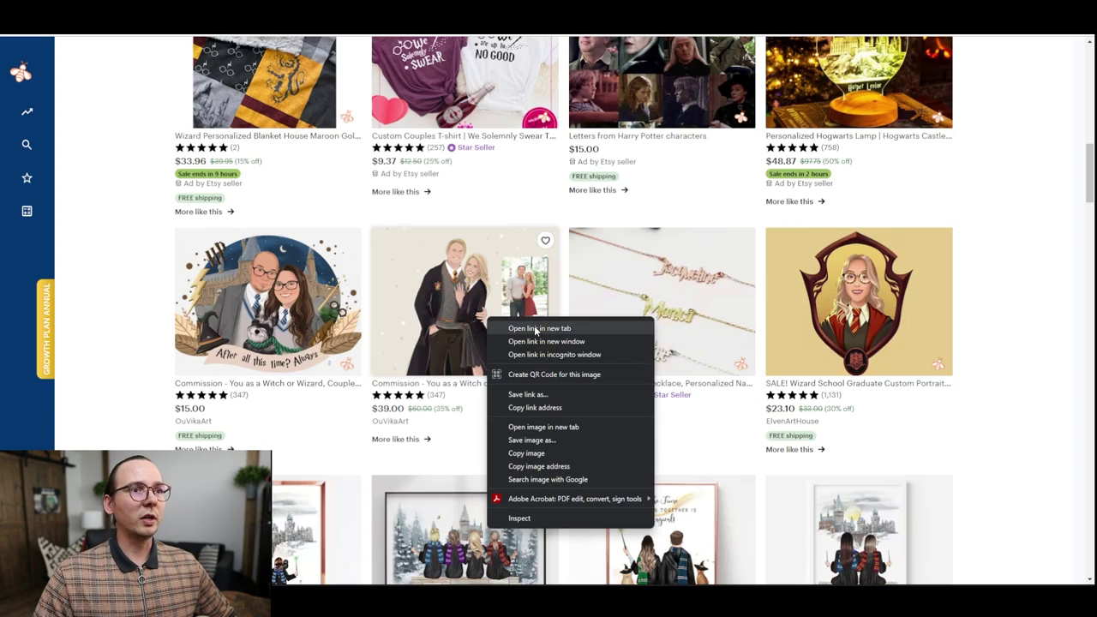
left_click(520, 324)
right_click(328, 324)
left_click(341, 332)
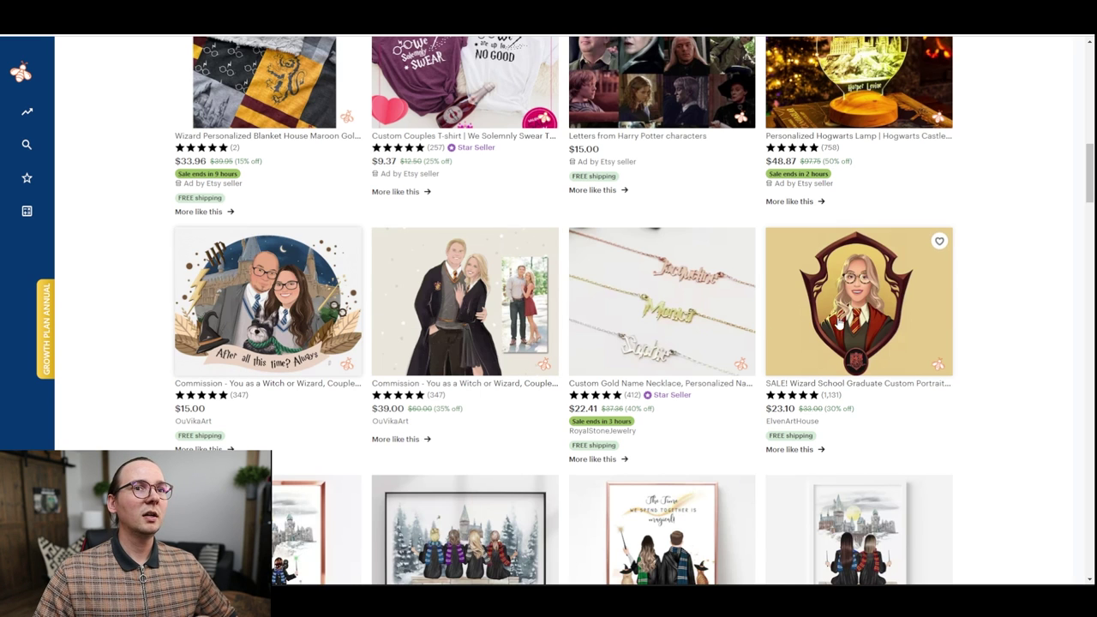
right_click(842, 317)
left_click(864, 335)
key("ctrl+Tab")
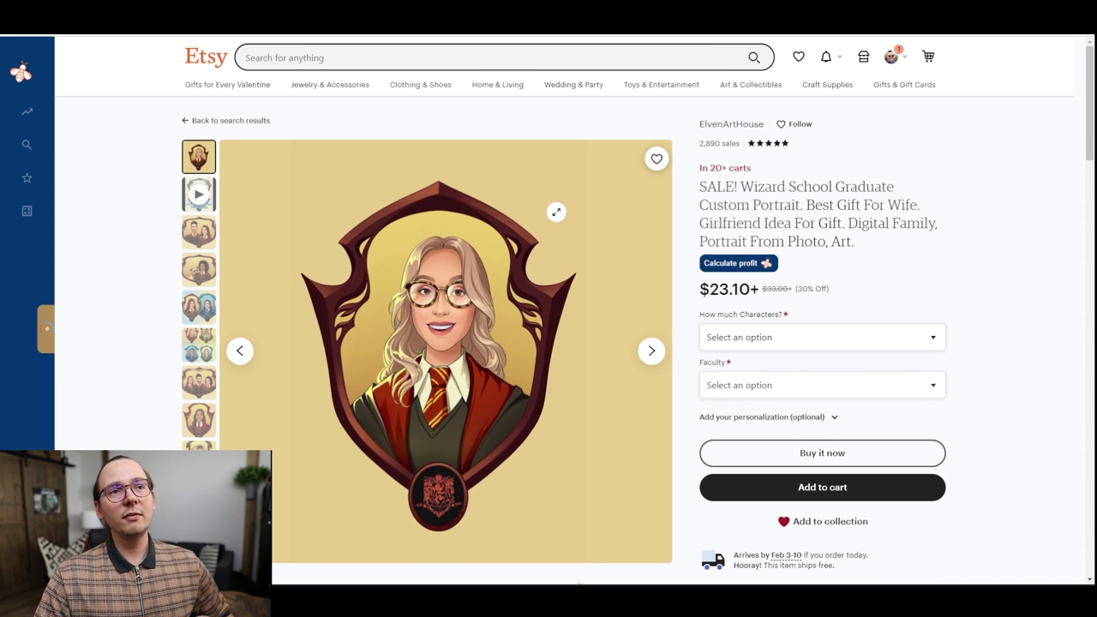
left_click(200, 241)
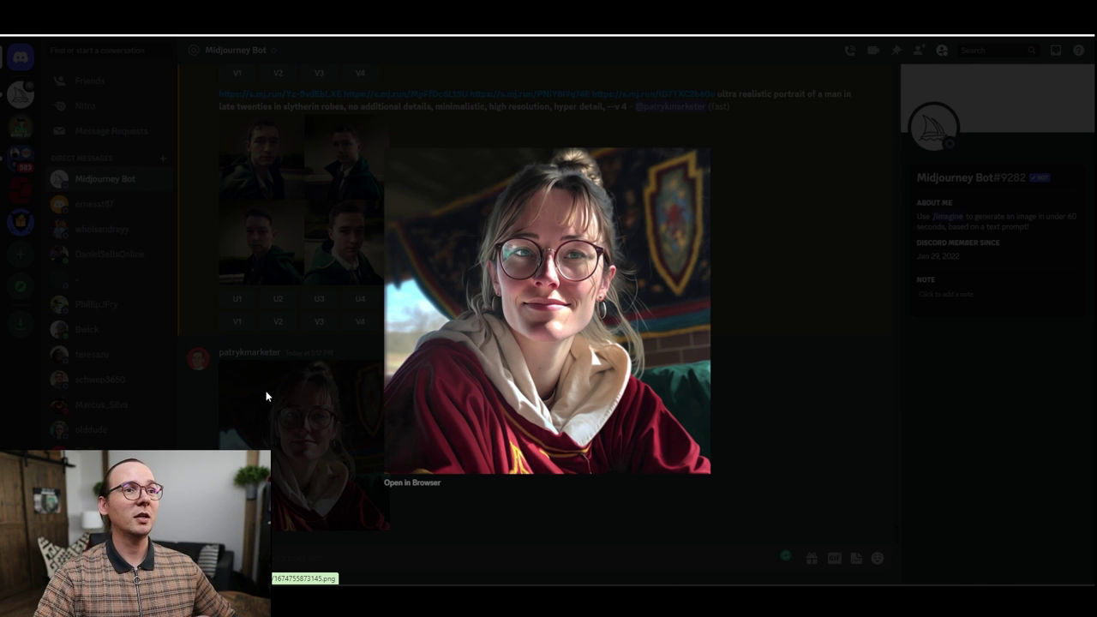
Close the enlarged Gryffindor portrait and send the square Joe Rogan photo to the Midjourney Bot conversation.
left_click(226, 408)
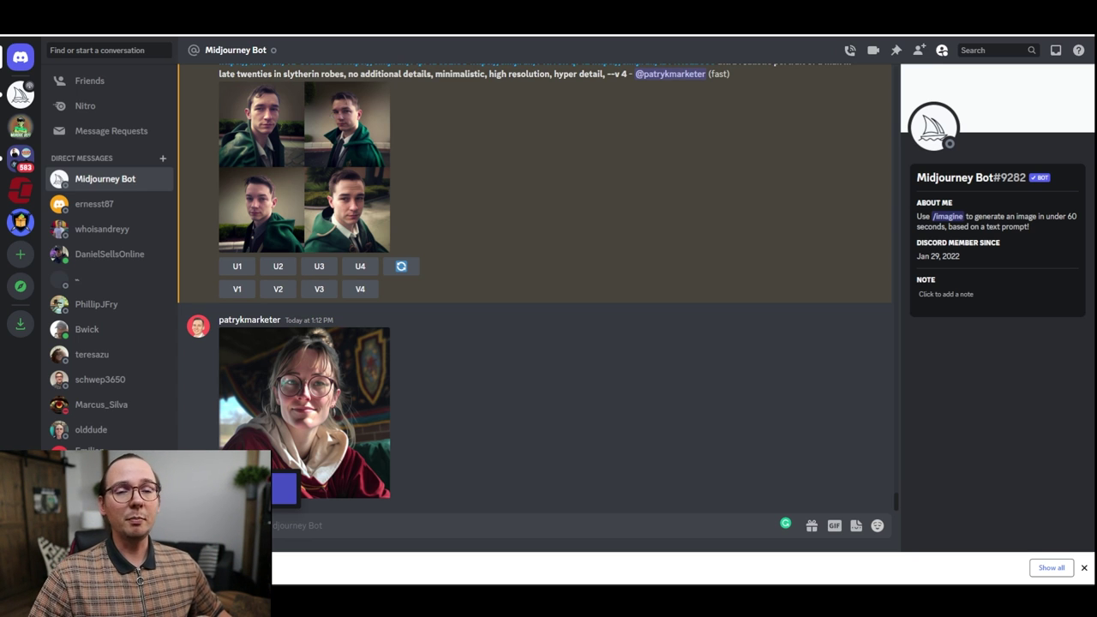
key("ctrl+v")
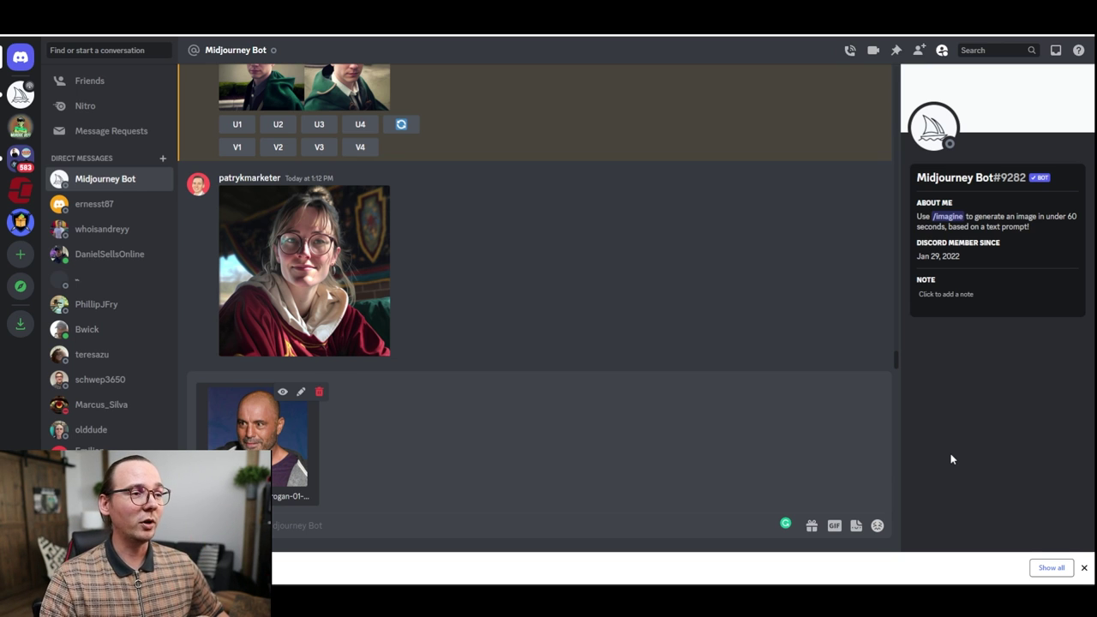
key("Return")
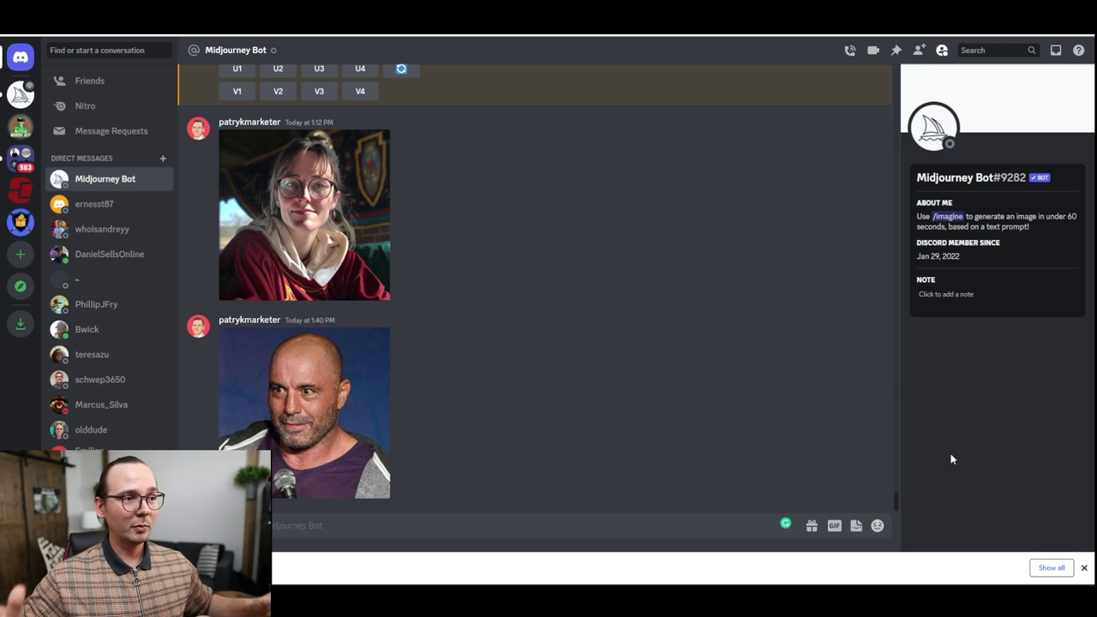
Start an /imagine prompt reading "ultra realistic portrait of a [GENDER] in [HOGWARTS HOUSE] robes, no additional details, minimalistic, high resolution, hyper detail, --v 4".
type("/im")
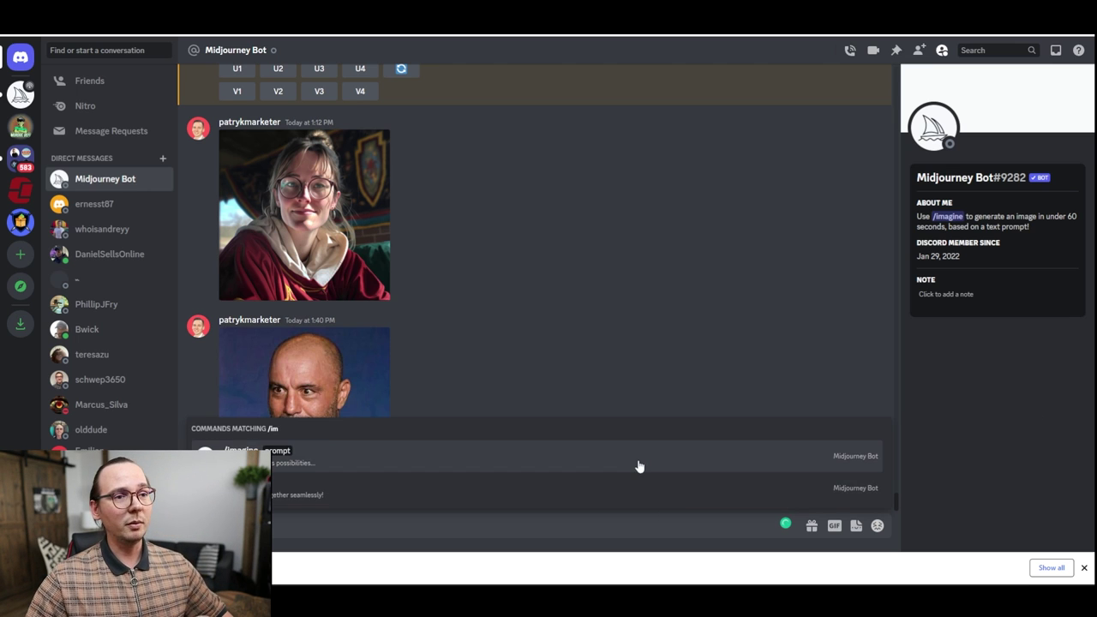
left_click(637, 463)
type("ultra realistic portrait of a [GENDER] in [HOGWARTS HOUSE] robes, no additional details, minimalistic, high resolution, hyper detail, --v 4")
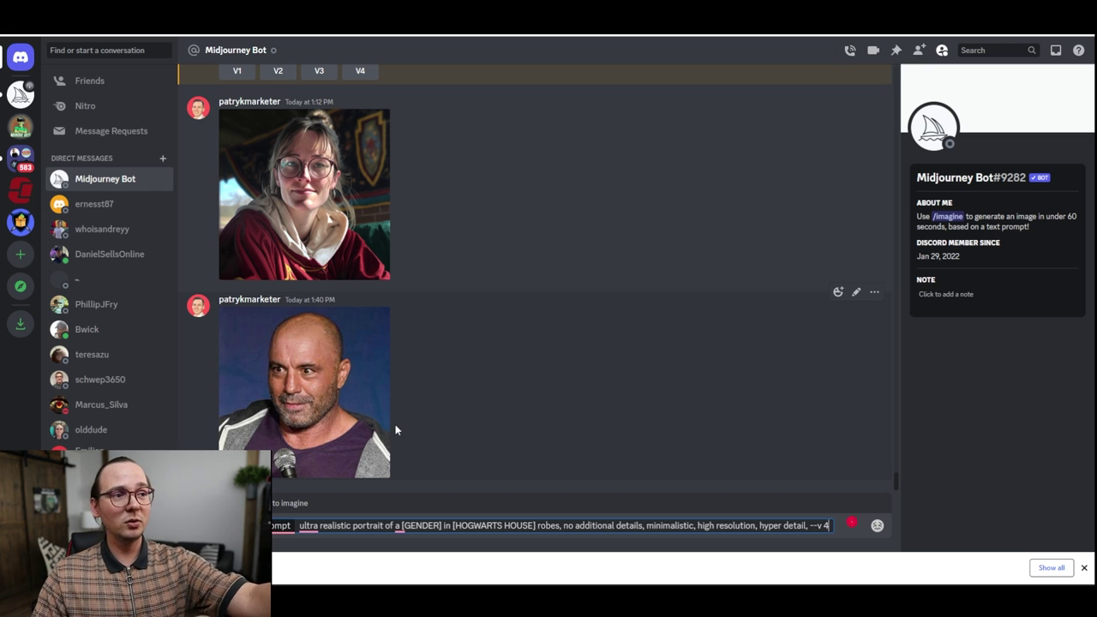
Copy the image address of the sent Joe Rogan photo and insert it before the prompt text.
left_click(333, 410)
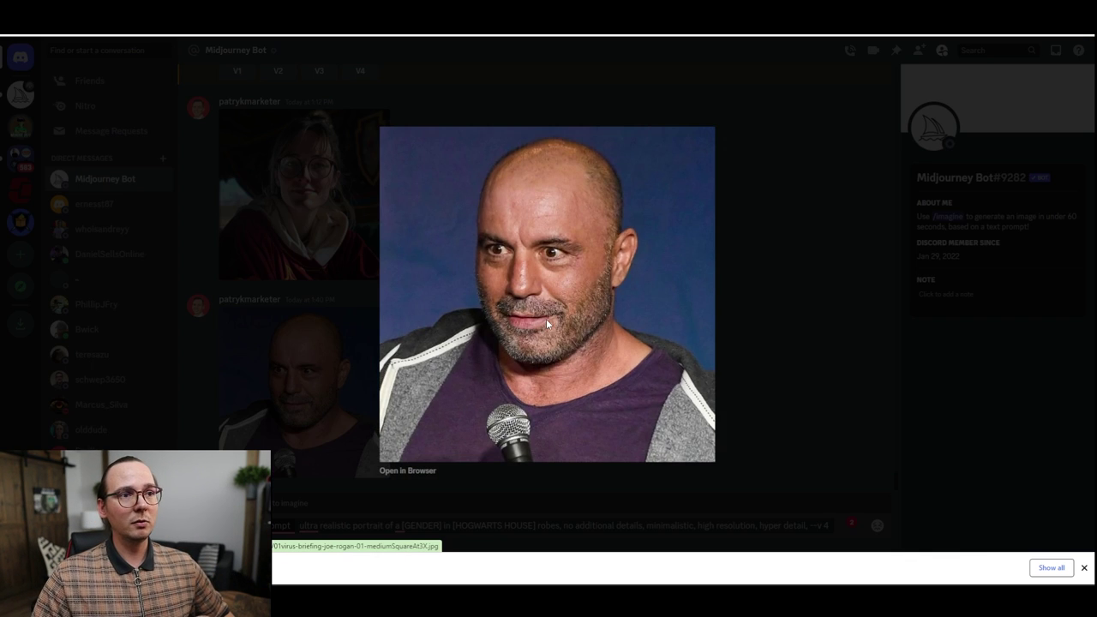
right_click(546, 318)
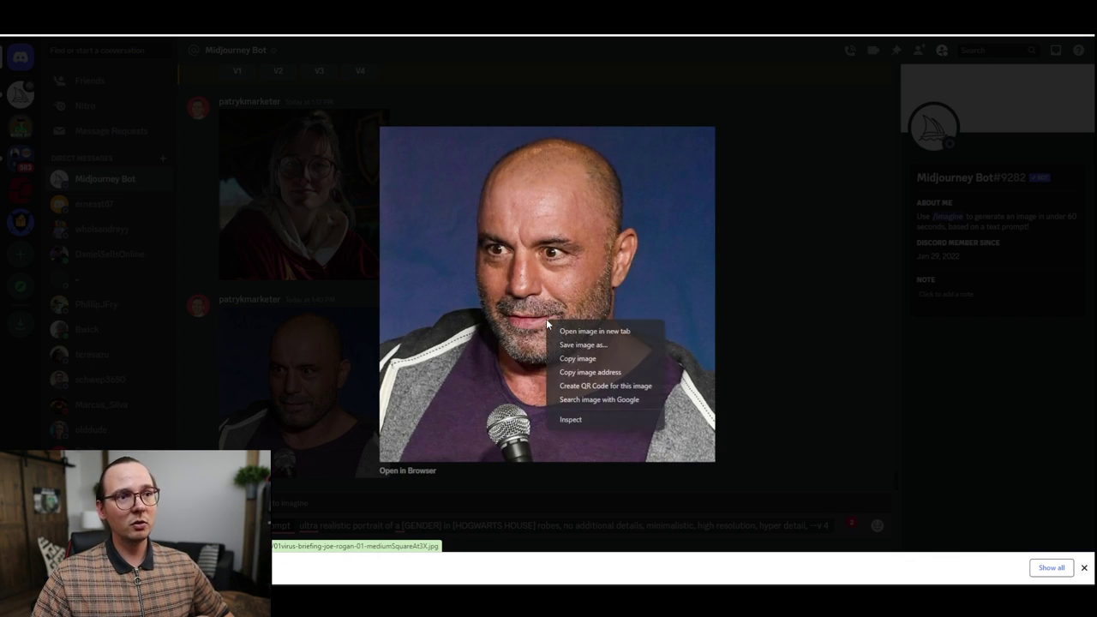
left_click(590, 377)
key("Escape")
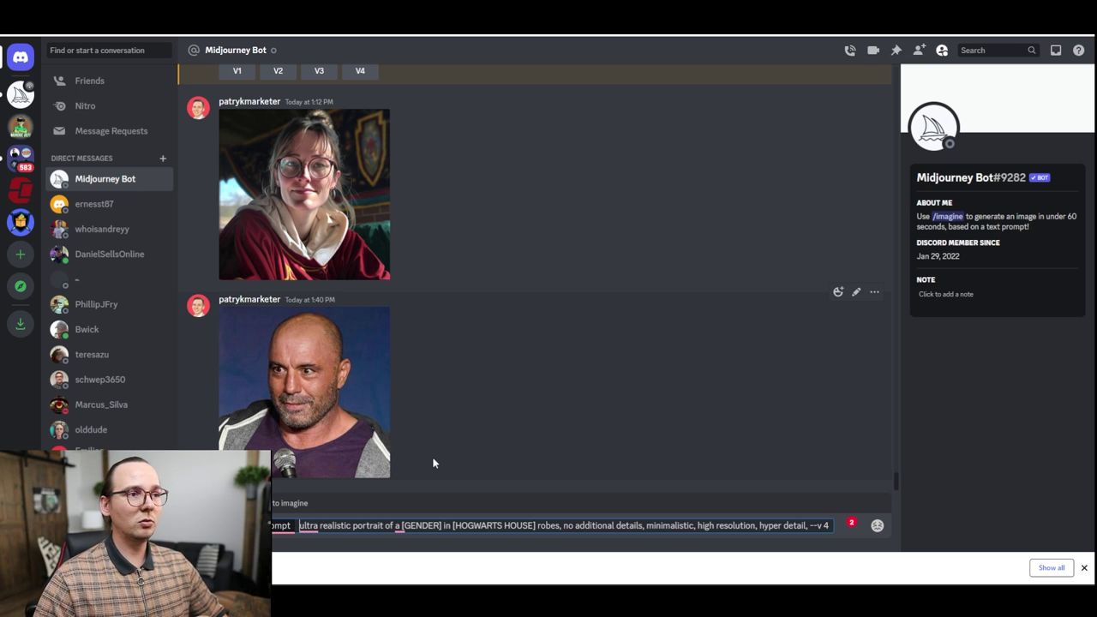
key("ctrl+v")
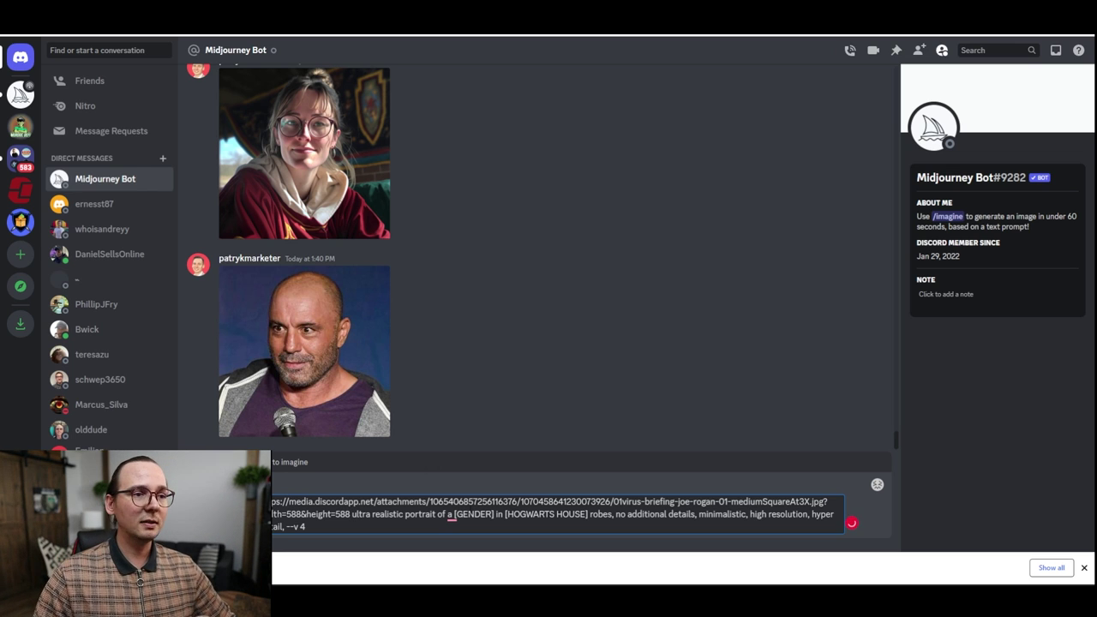
Replace the gender placeholder with "man" and the Hogwarts house placeholder with "gryfindor", and submit the prompt.
left_click_drag(495, 514, 454, 514)
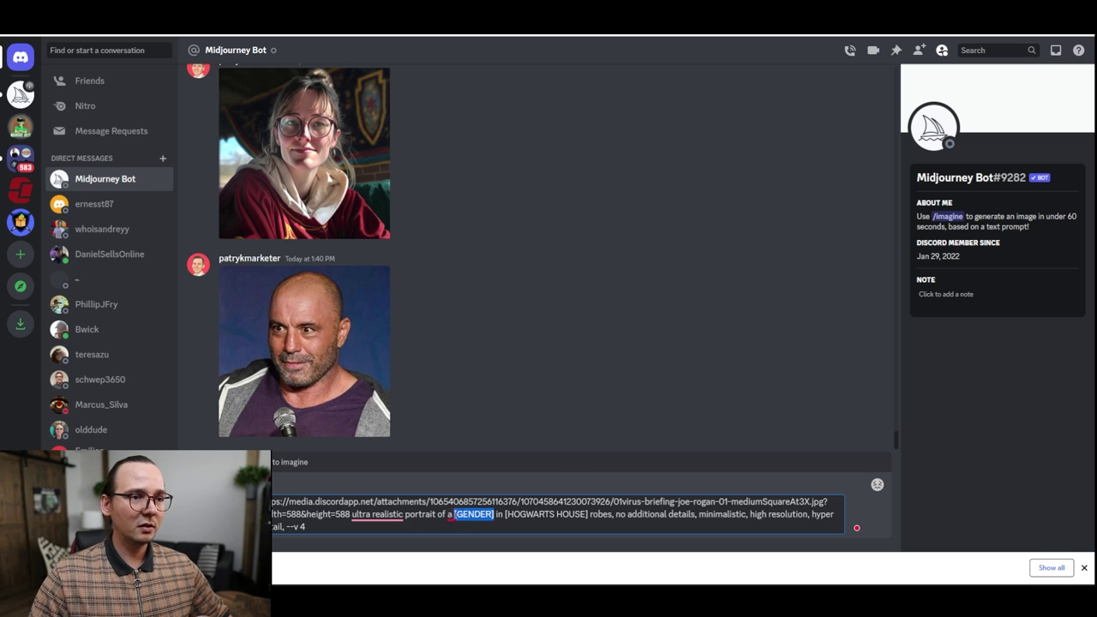
type("man")
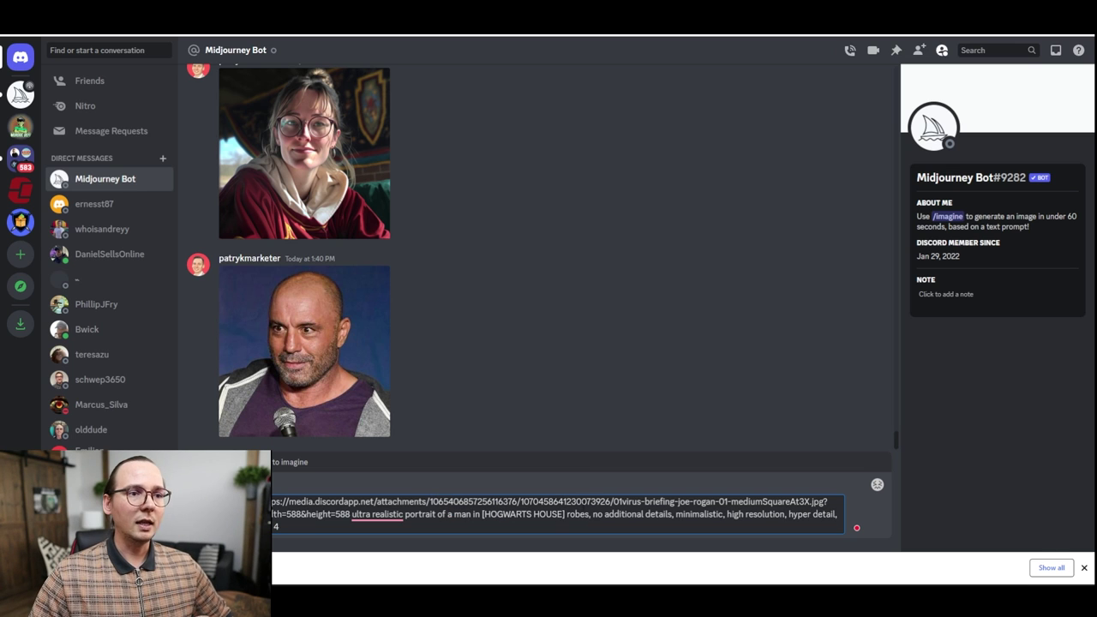
left_click_drag(565, 514, 481, 514)
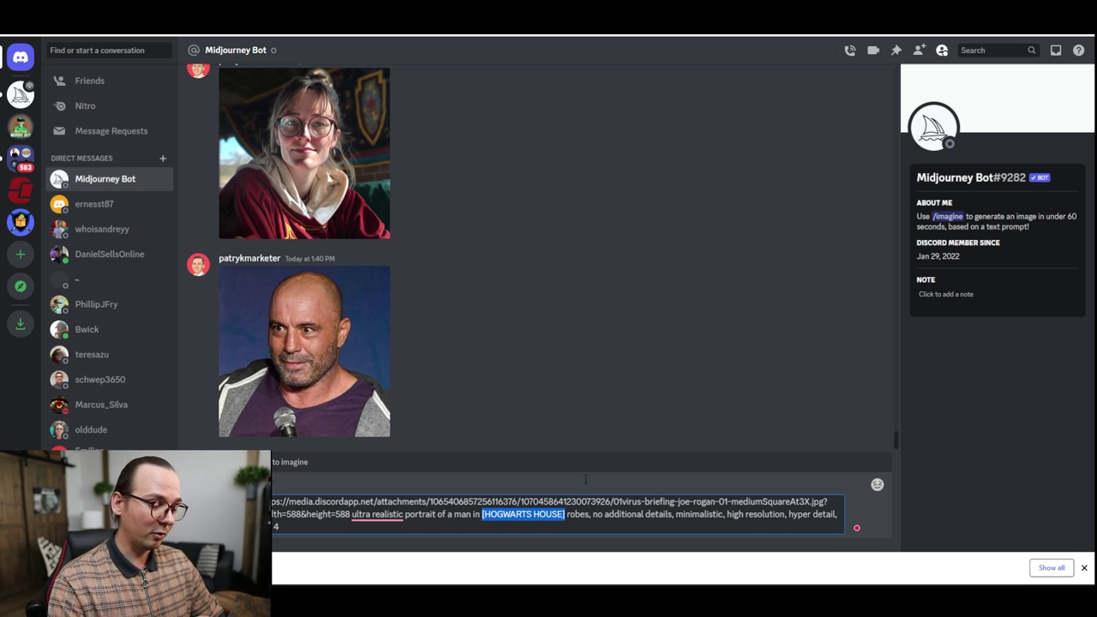
type("gryfindor")
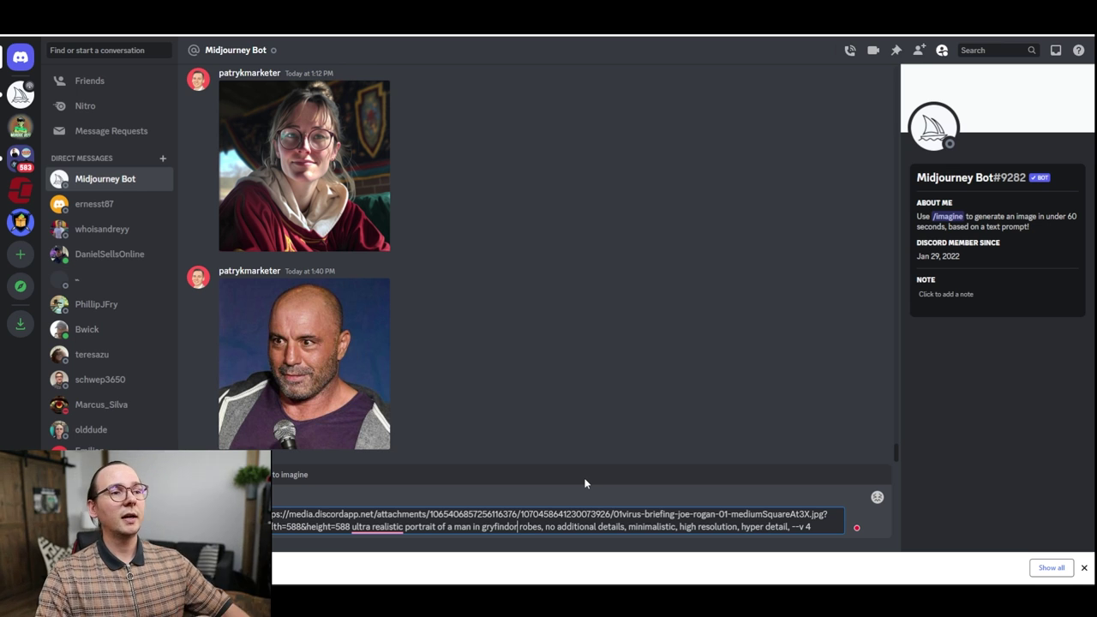
key("Return")
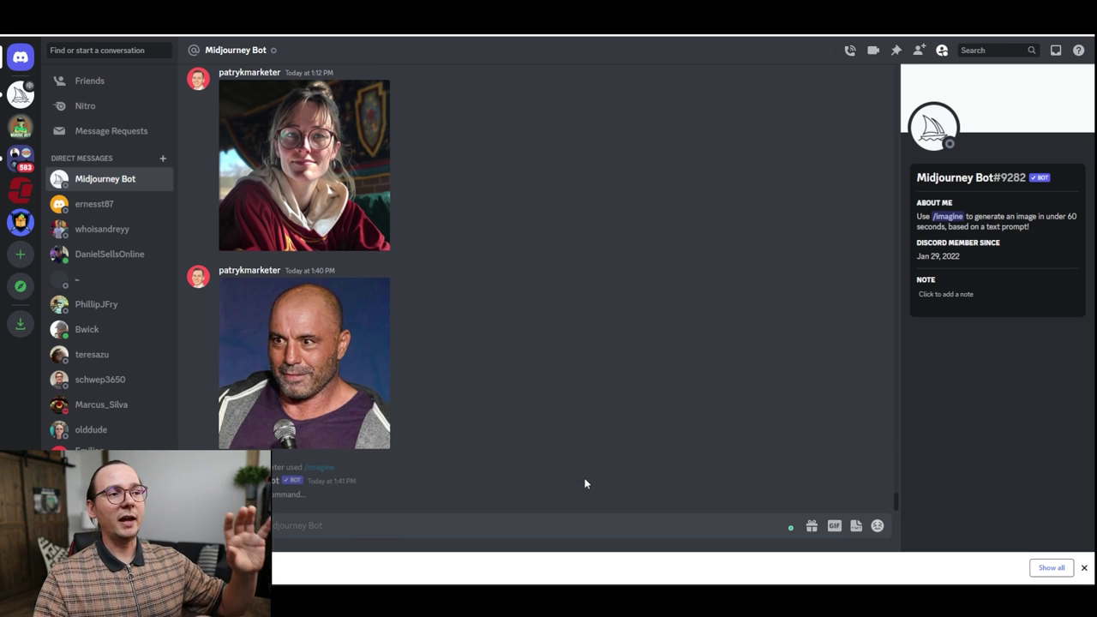
Compare the generated grid of Gryffindor robe portraits with the original reference photo by enlarging both.
left_click(302, 366)
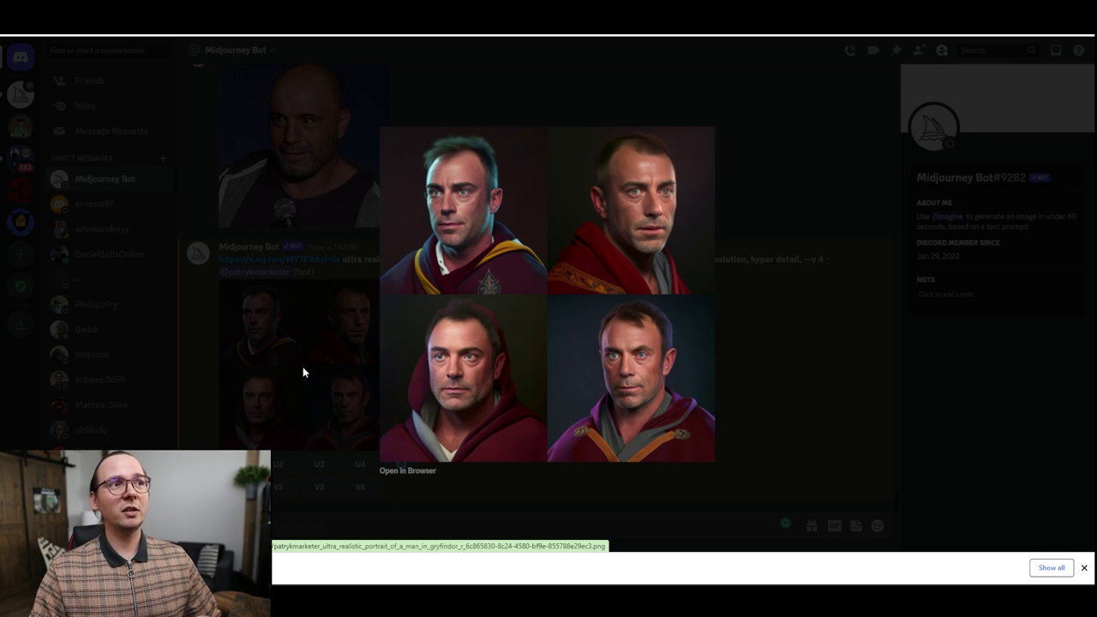
left_click(302, 367)
left_click(283, 163)
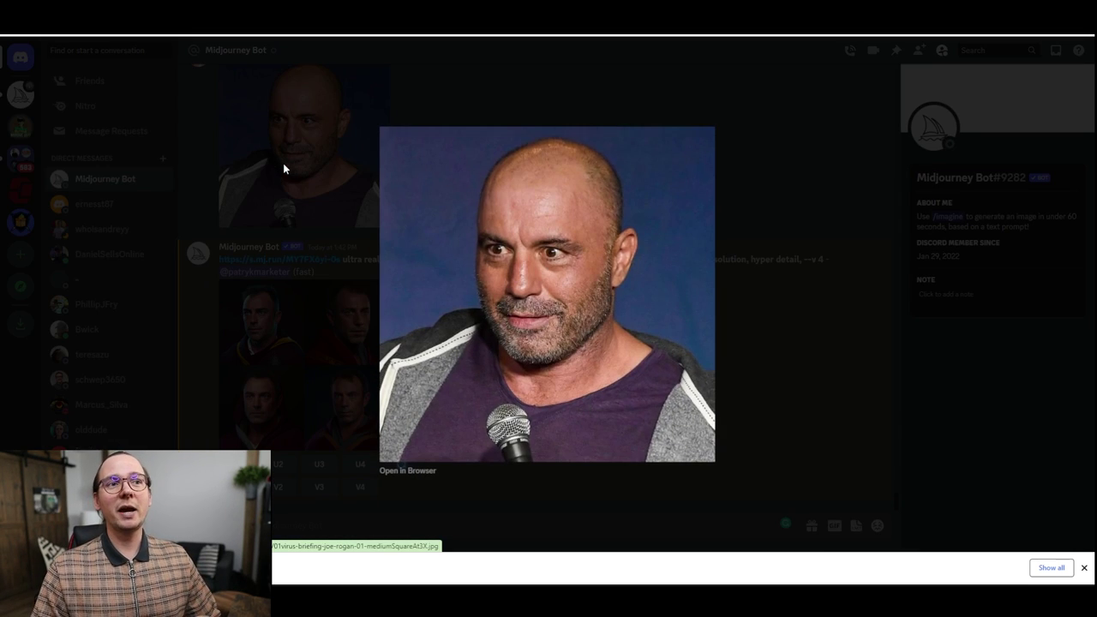
left_click(283, 163)
left_click(307, 347)
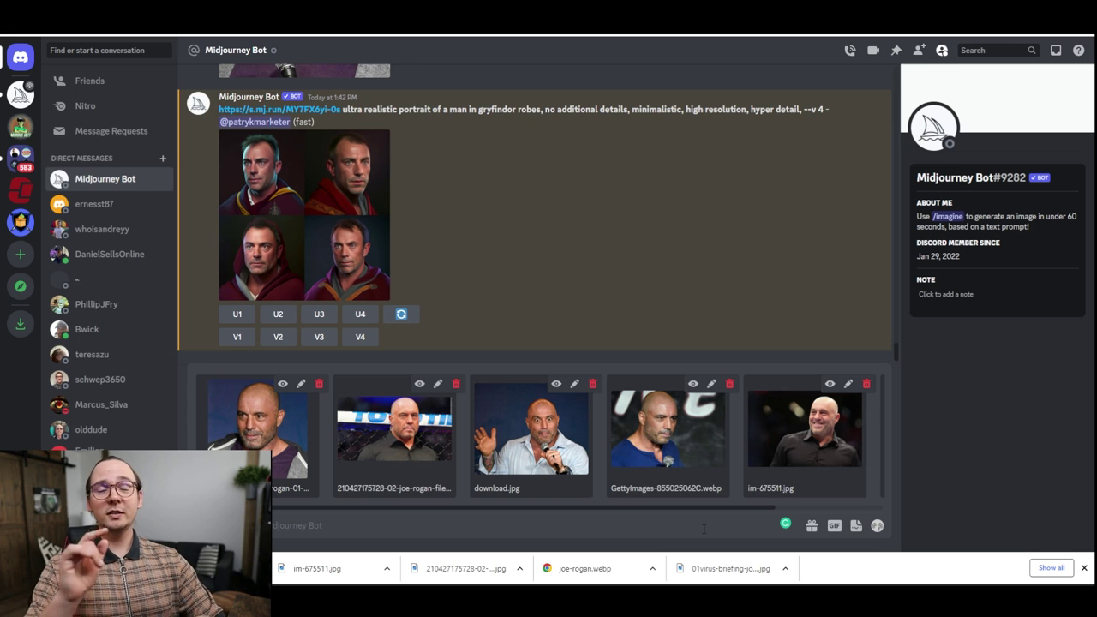
Send the batch of Joe Rogan photos and put the first two photos' image addresses into a new /imagine prompt.
key("Return")
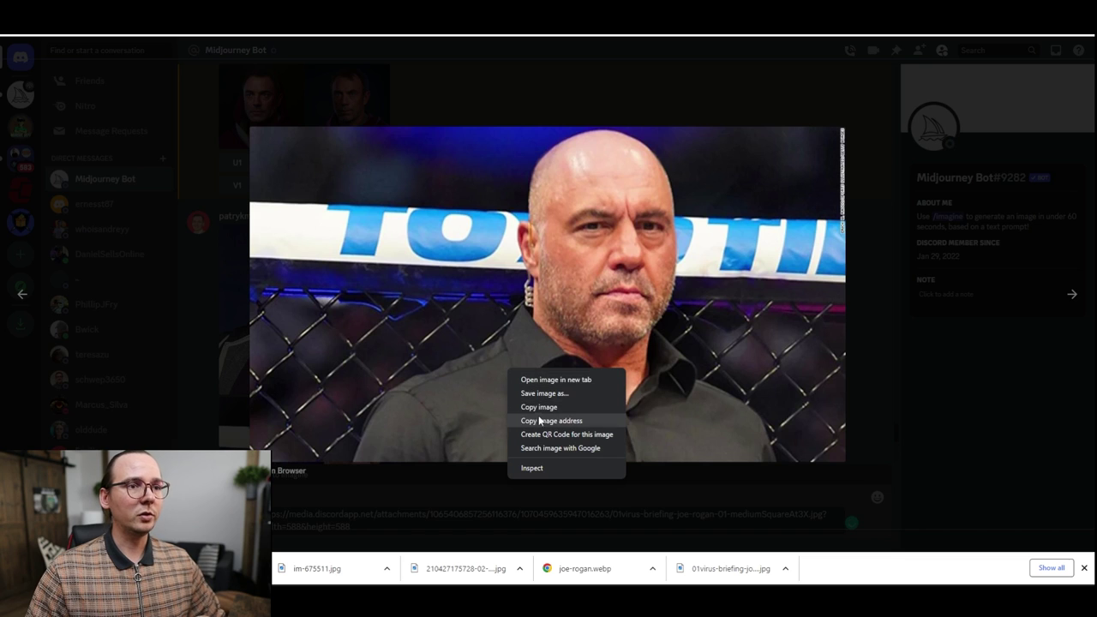
left_click(551, 419)
key("Escape")
key("ctrl+v")
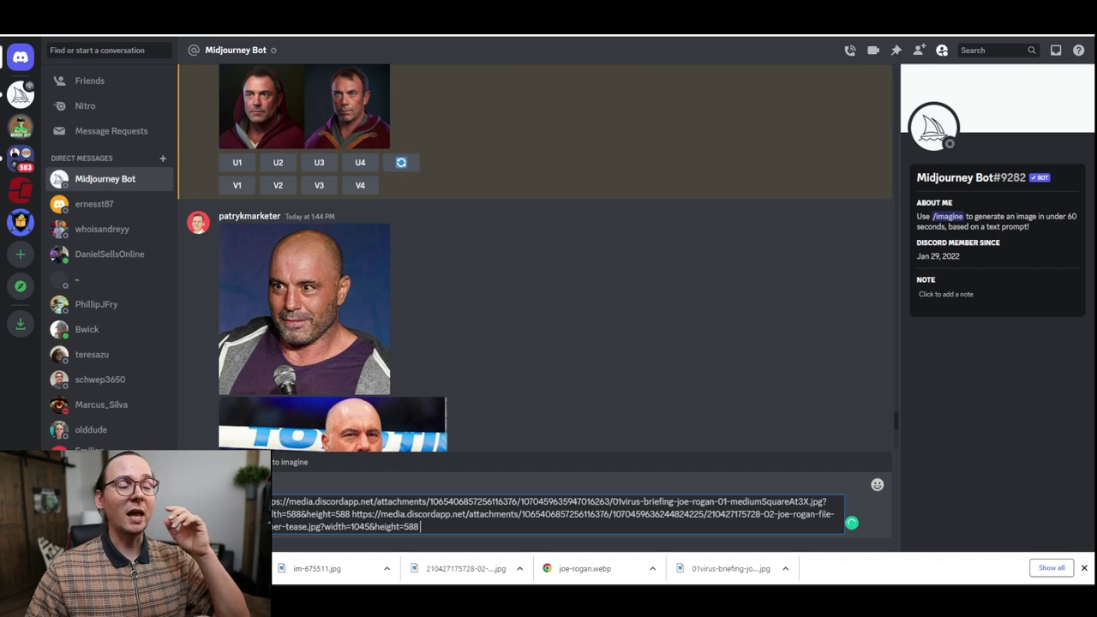
Add the remaining photos' addresses and the text for an ultra realistic portrait of a bold man in its 50s in gryfindor robes.
scroll(437, 323, "down", 2)
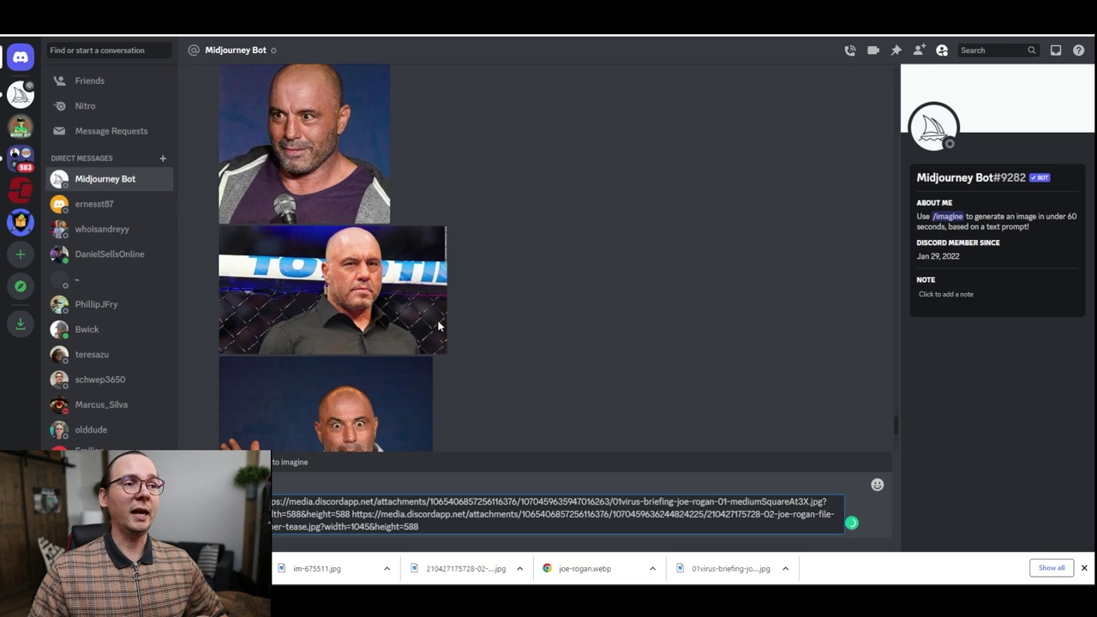
scroll(437, 323, "down", 3)
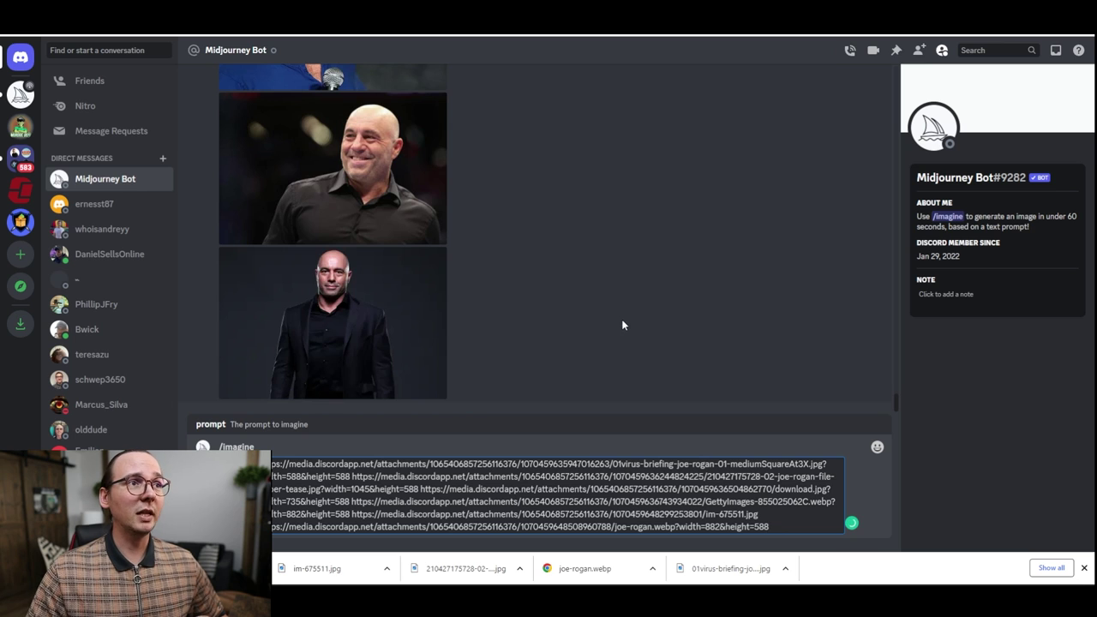
scroll(616, 317, "up", 10)
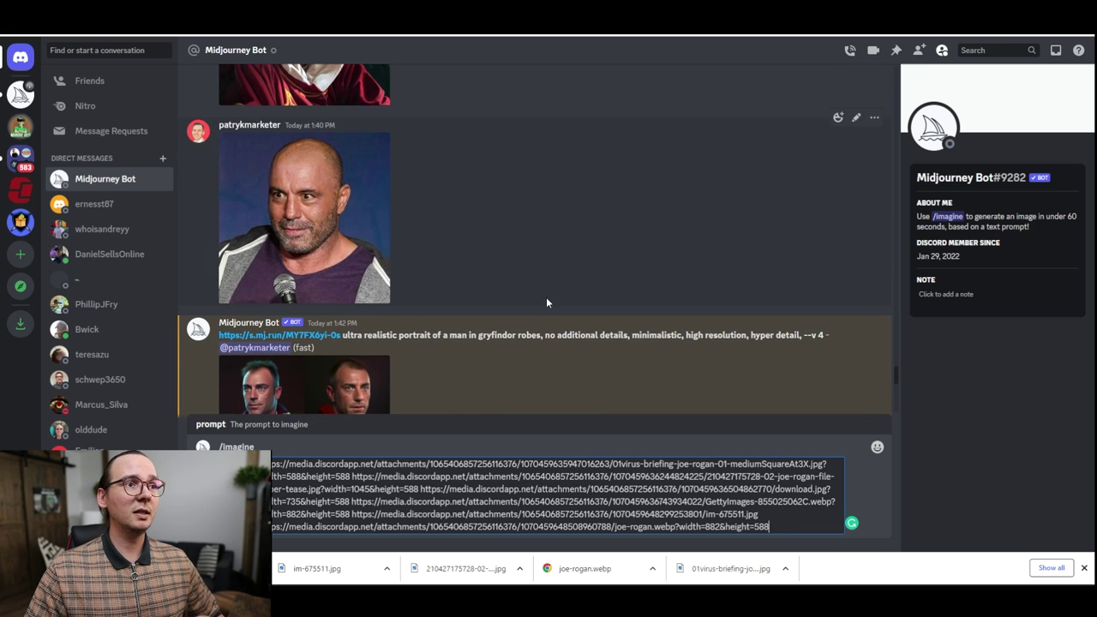
key("ctrl+v")
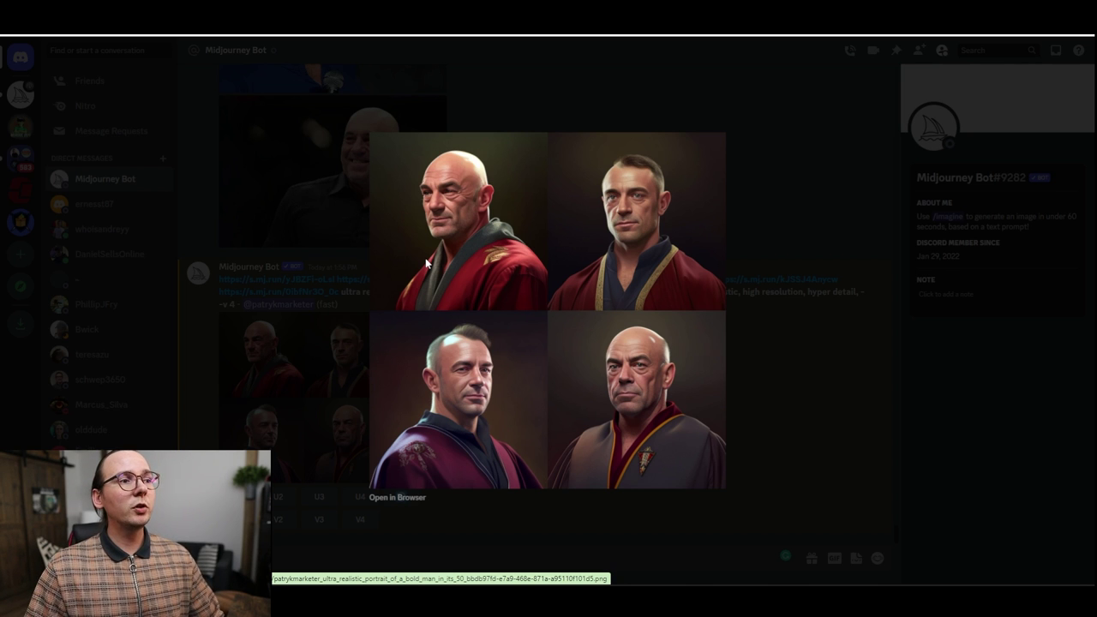
Close the enlarged grid of the bold man and generate variations of its first portrait.
key("Escape")
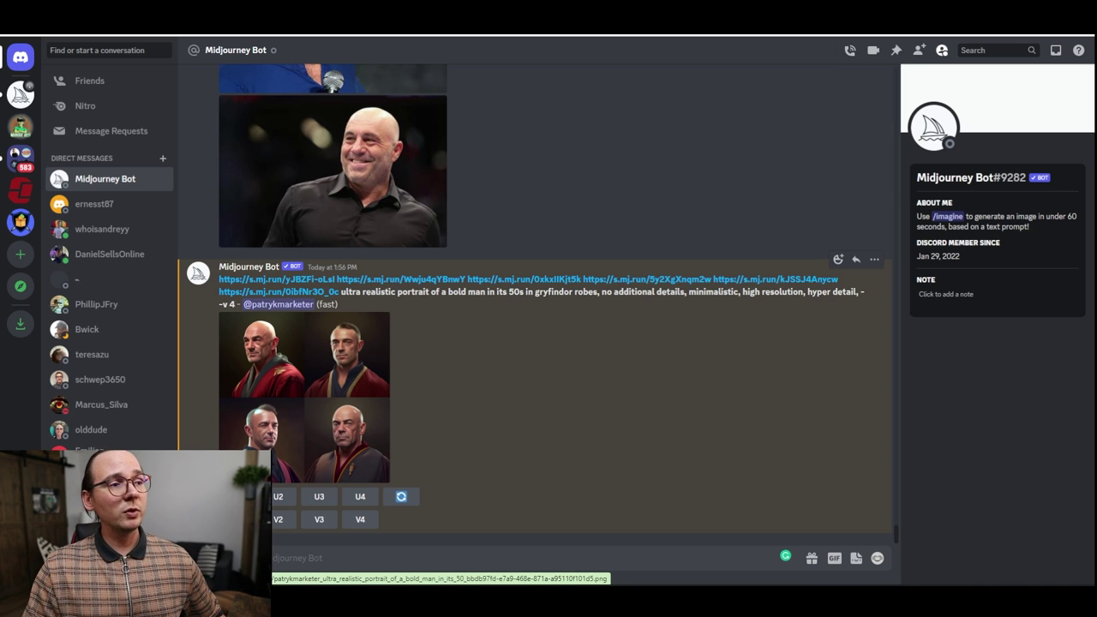
left_click(237, 519)
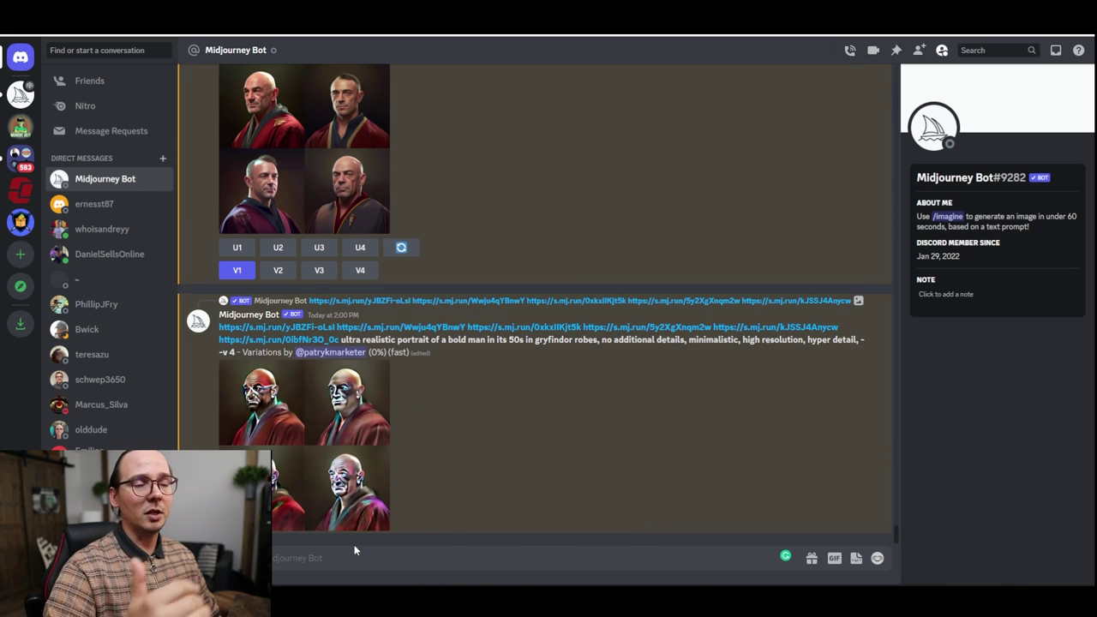
left_click(342, 386)
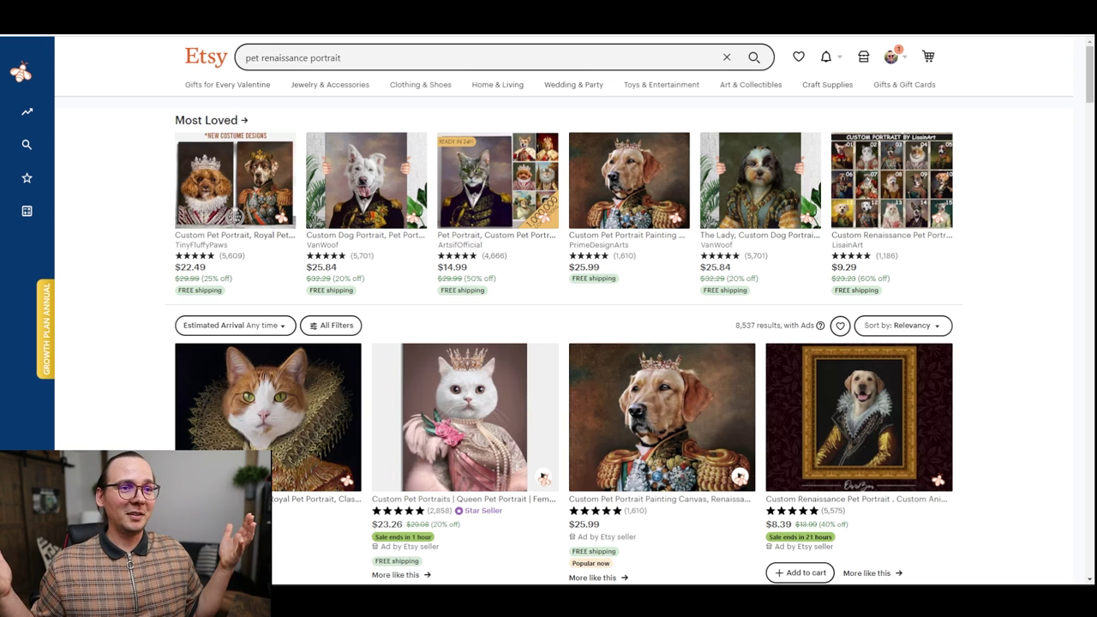
Open CanvasArchive's queen pet portrait listing on Etsy and examine its costume pictures, size options and photo guidelines.
left_click(542, 477)
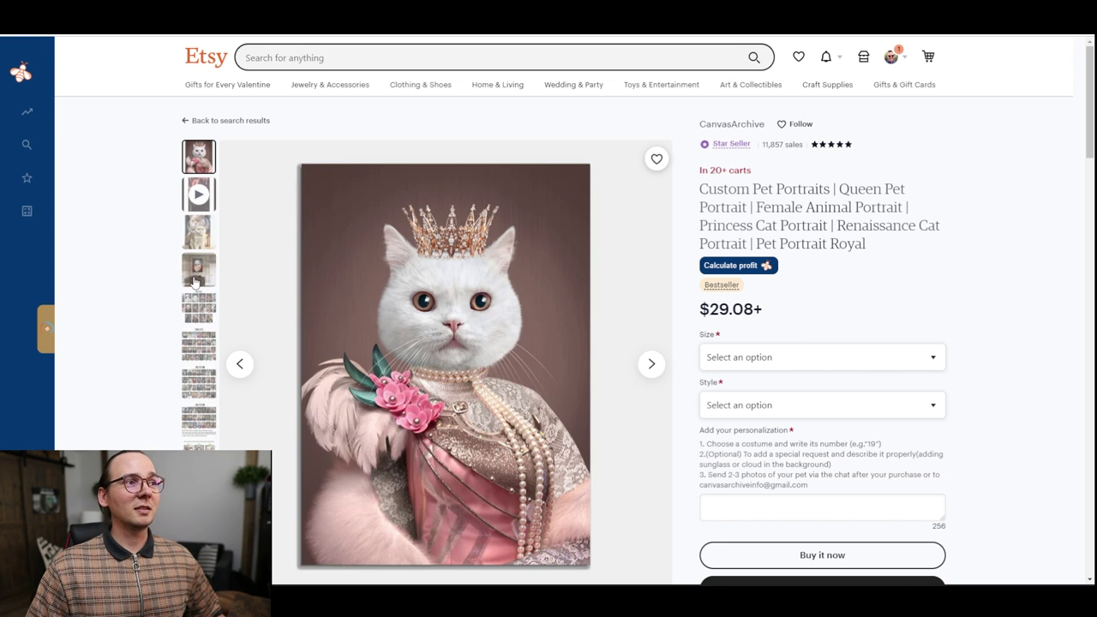
left_click(199, 270)
left_click(206, 317)
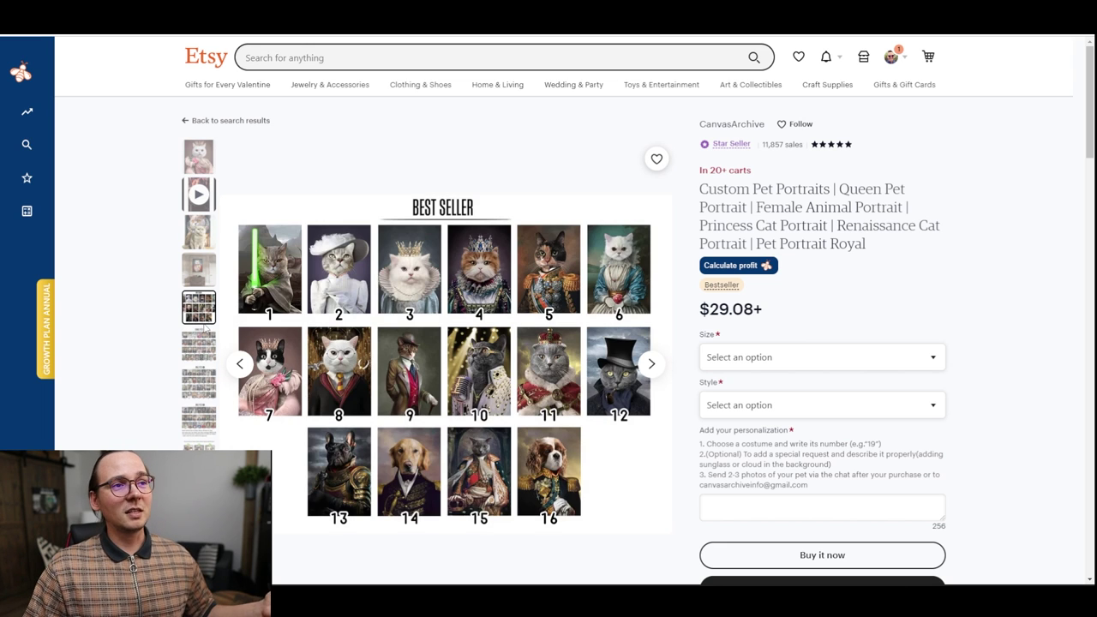
left_click(769, 360)
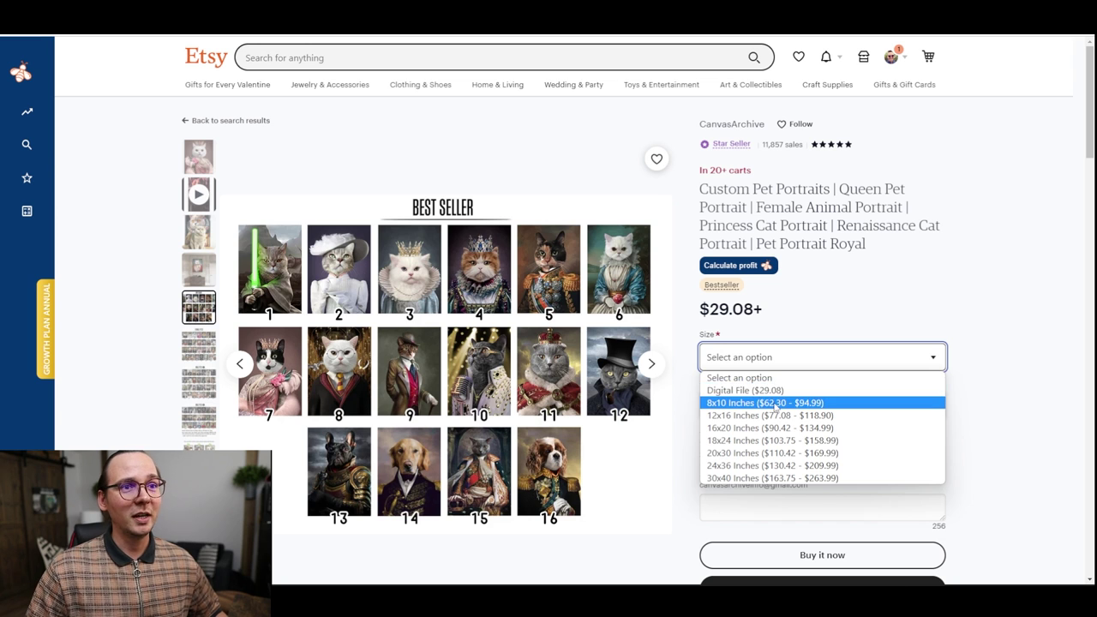
left_click(198, 231)
left_click(192, 438)
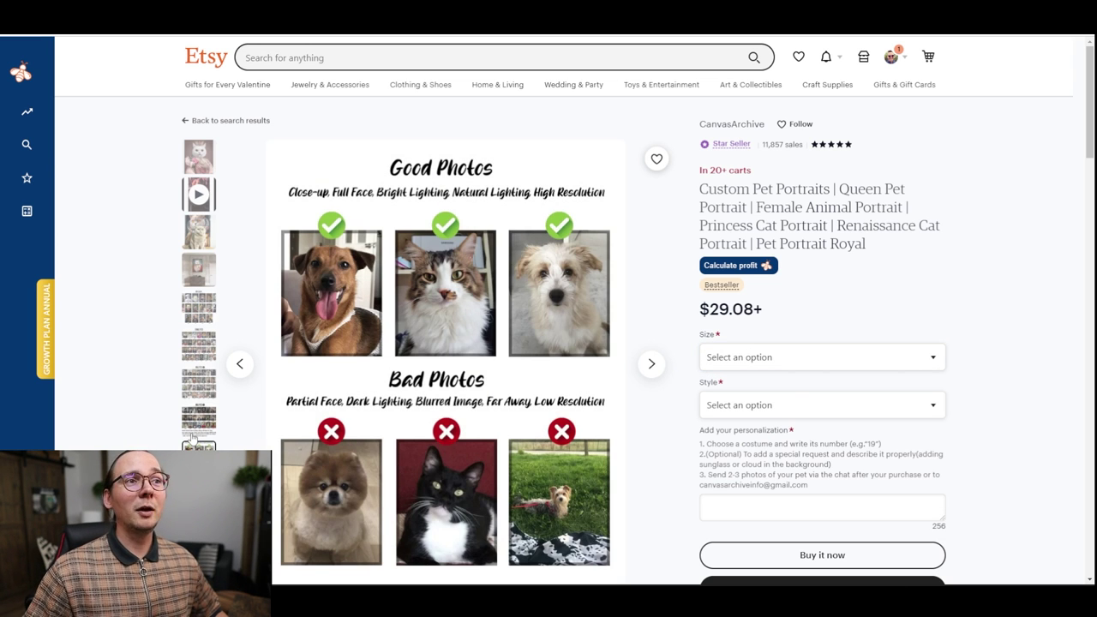
left_click(198, 194)
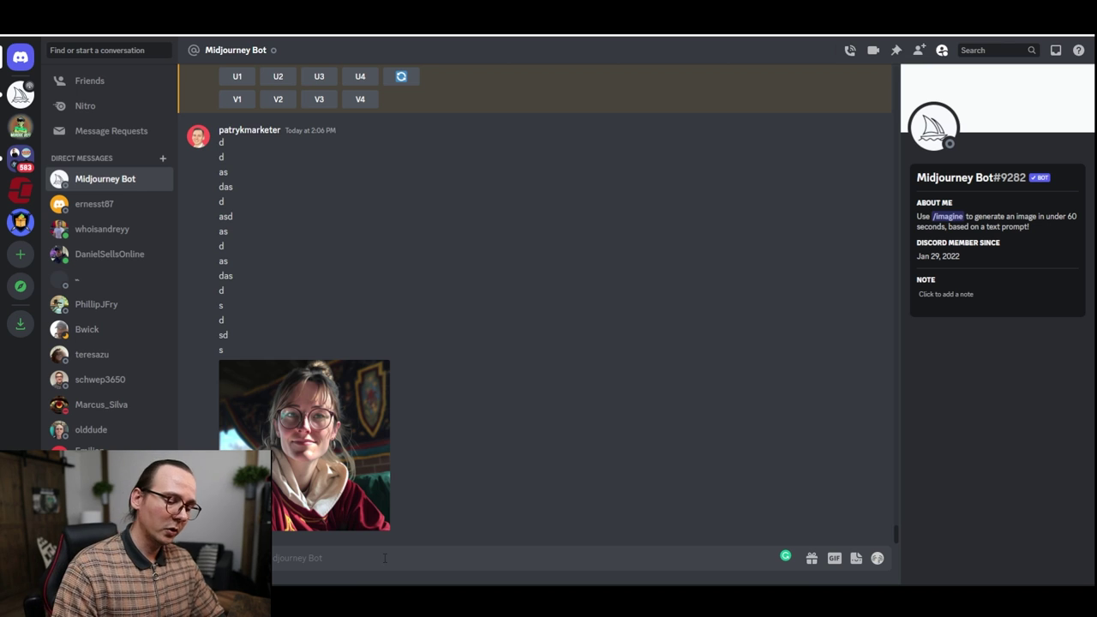
In the Midjourney Bot conversation, fill in an /imagine prompt for a siamese cat wearing a military suit in Renaissance style, with --ar 2:3 --v 4.
type("/")
key("Return")
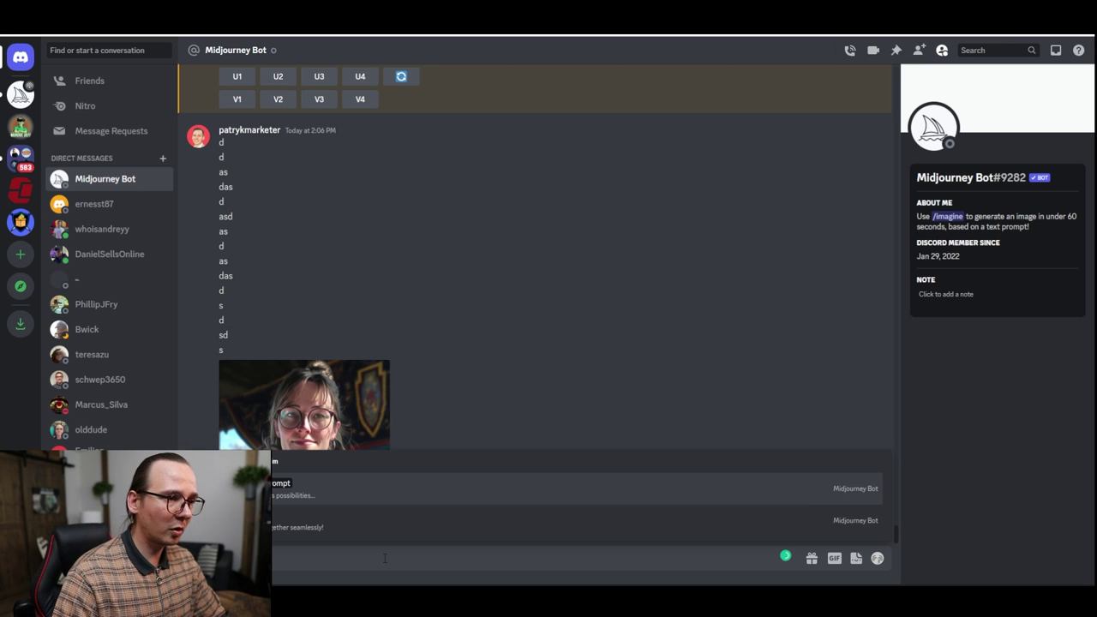
key("ctrl+v")
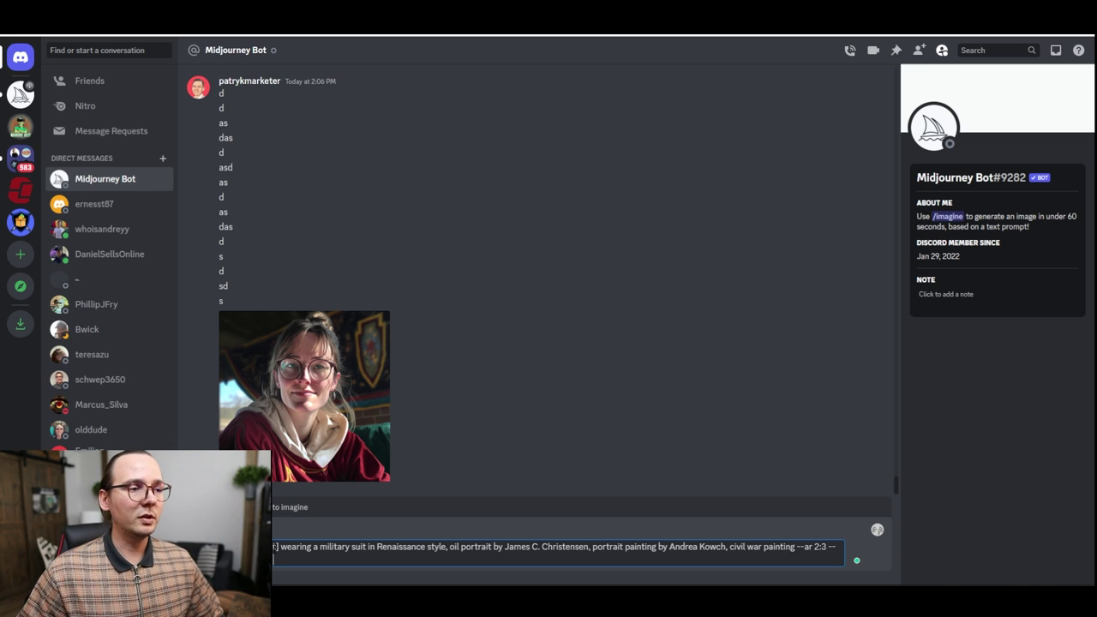
double_click(277, 546)
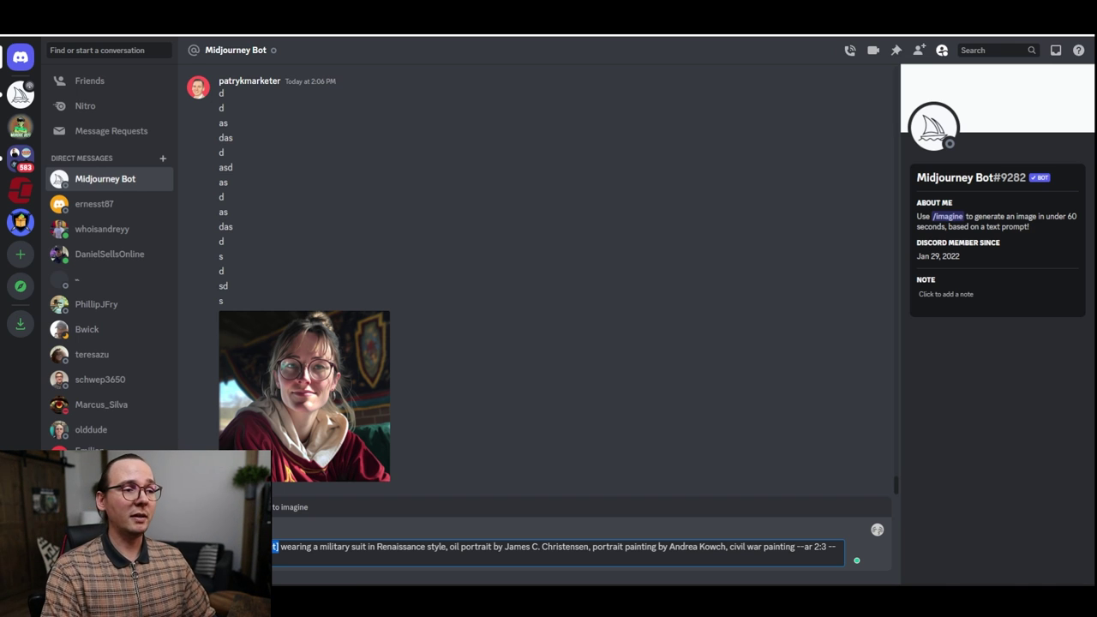
type("siamese cat")
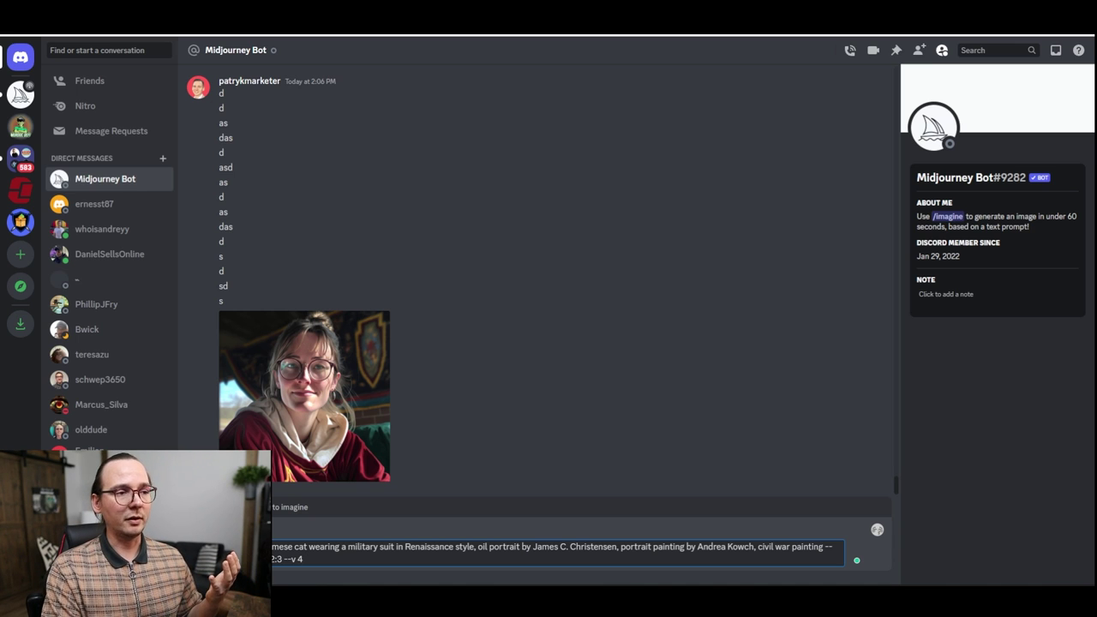
Submit the siamese cat Renaissance military portrait prompt to the Midjourney Bot.
key("Return")
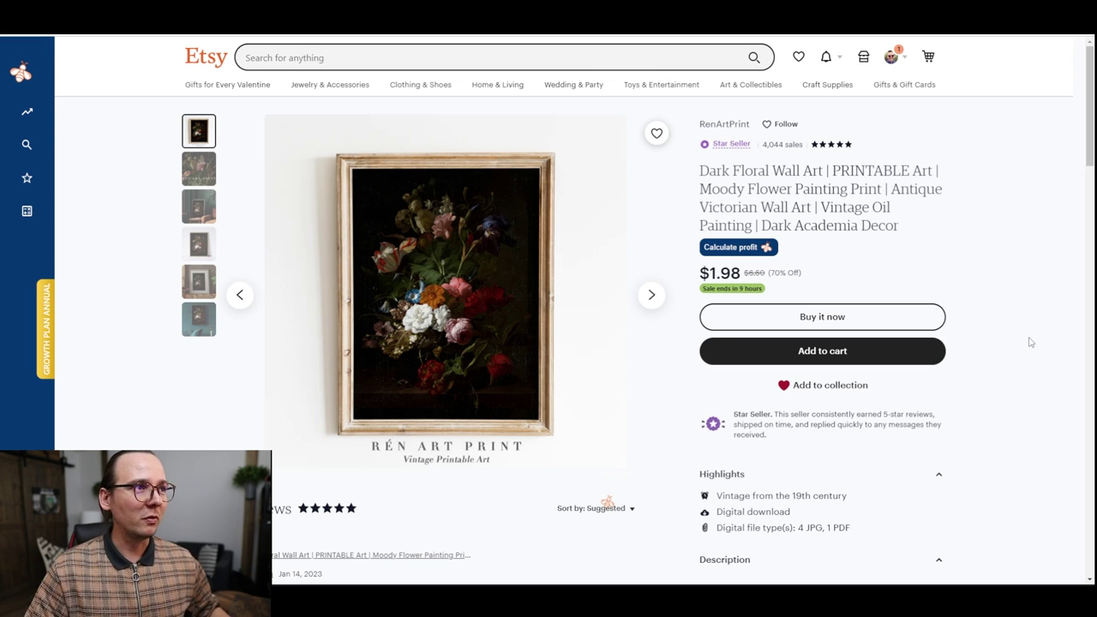
Switch to RenArtPrint's Dark Floral Wall Art listing on Etsy and examine its framed room mockup and EverBee sales analytics.
left_click(198, 209)
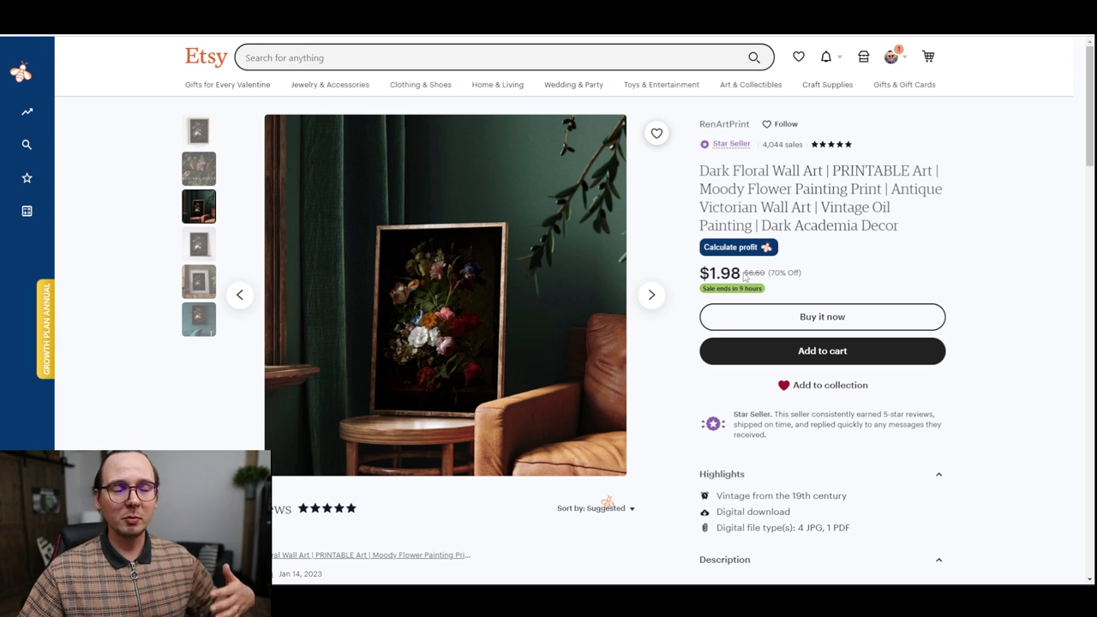
left_click(39, 112)
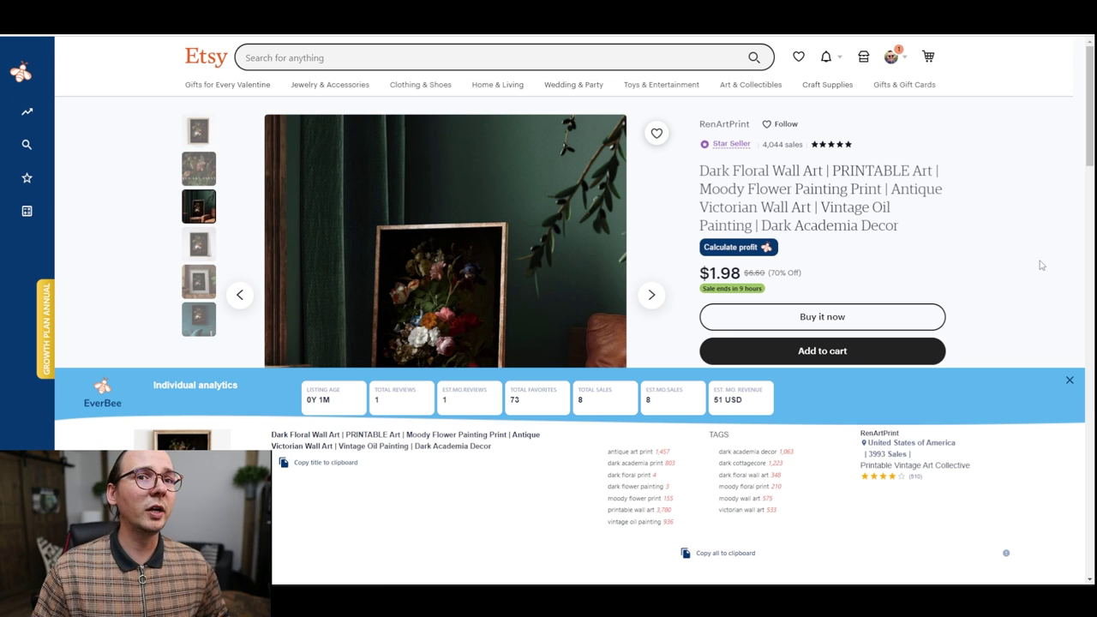
scroll(1029, 273, "down", 1)
left_click(204, 196)
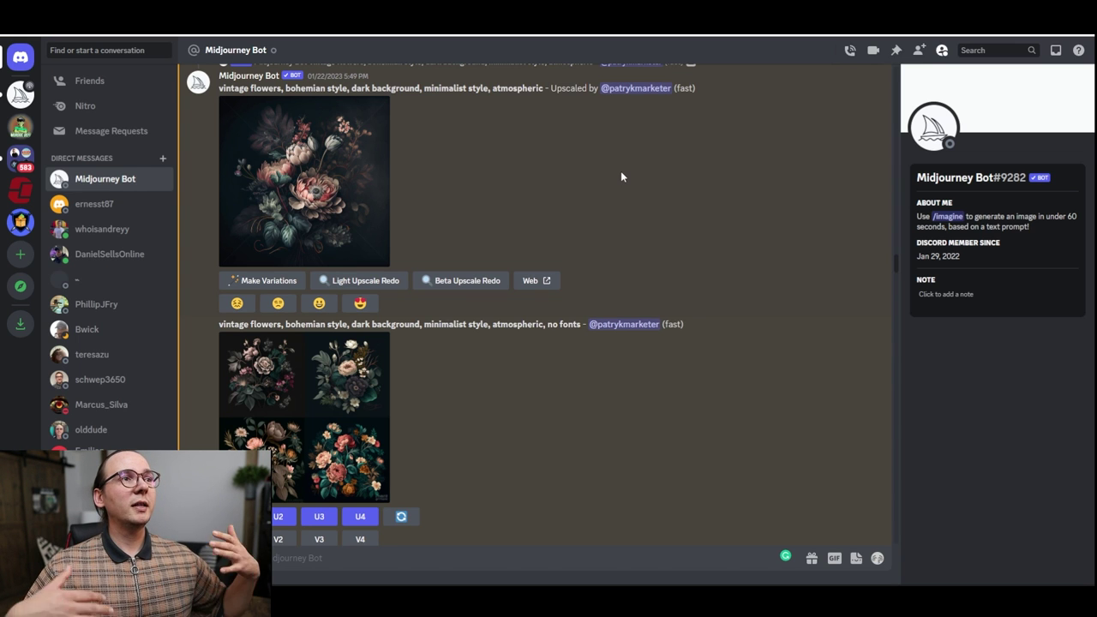
In the Midjourney Bot conversation on Discord, enlarge and compare the upscaled vintage flower images with dark backgrounds.
left_click(342, 400)
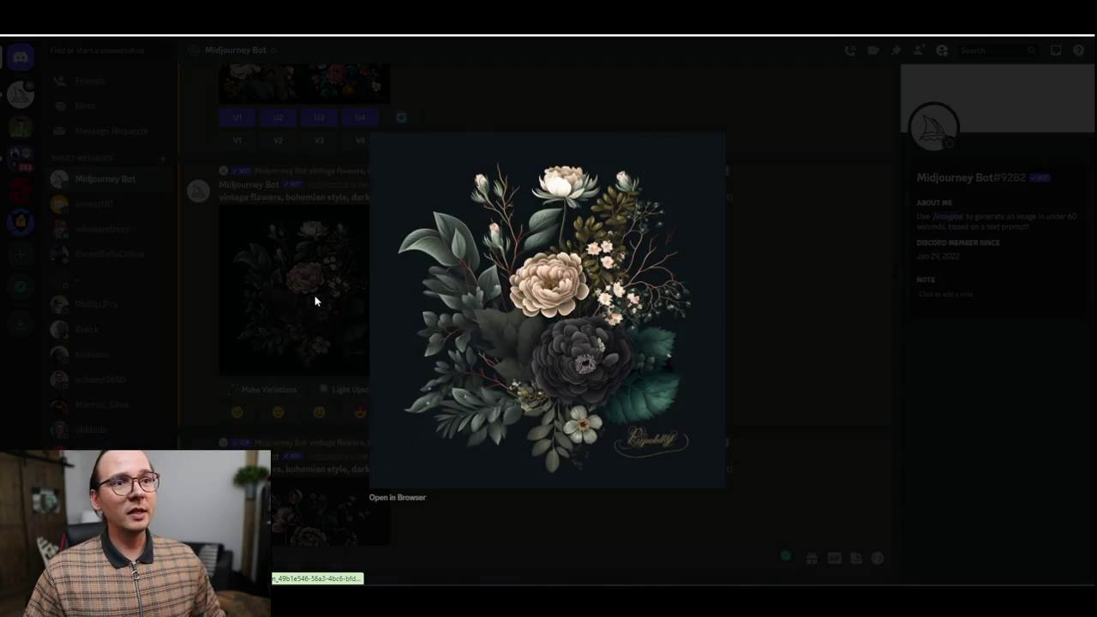
left_click(314, 301)
left_click(322, 305)
left_click(324, 303)
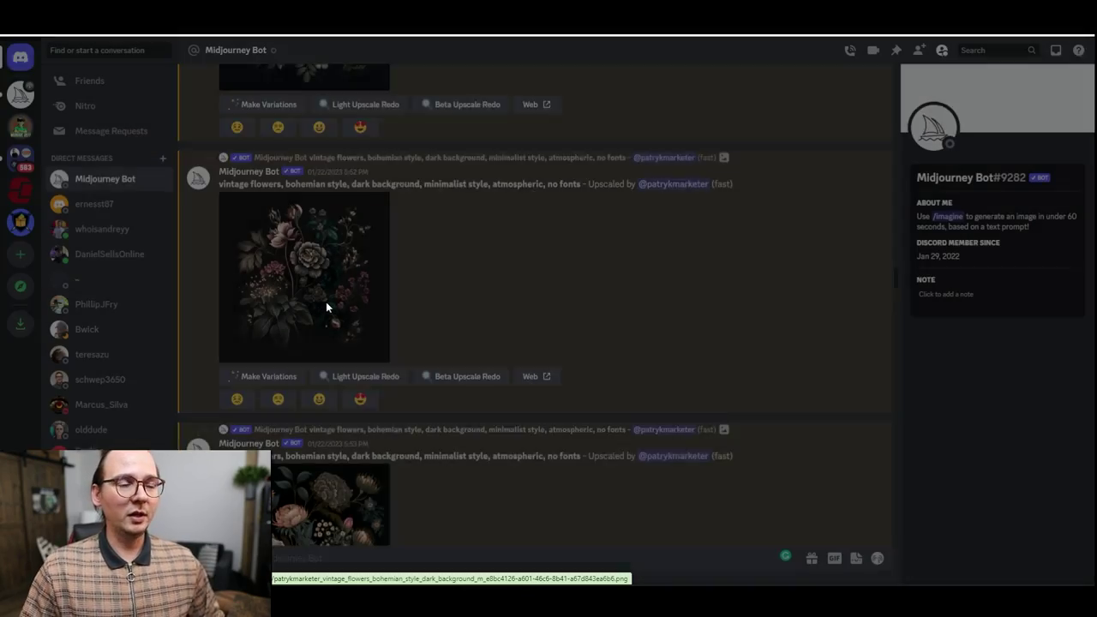
scroll(326, 306, "down", 3)
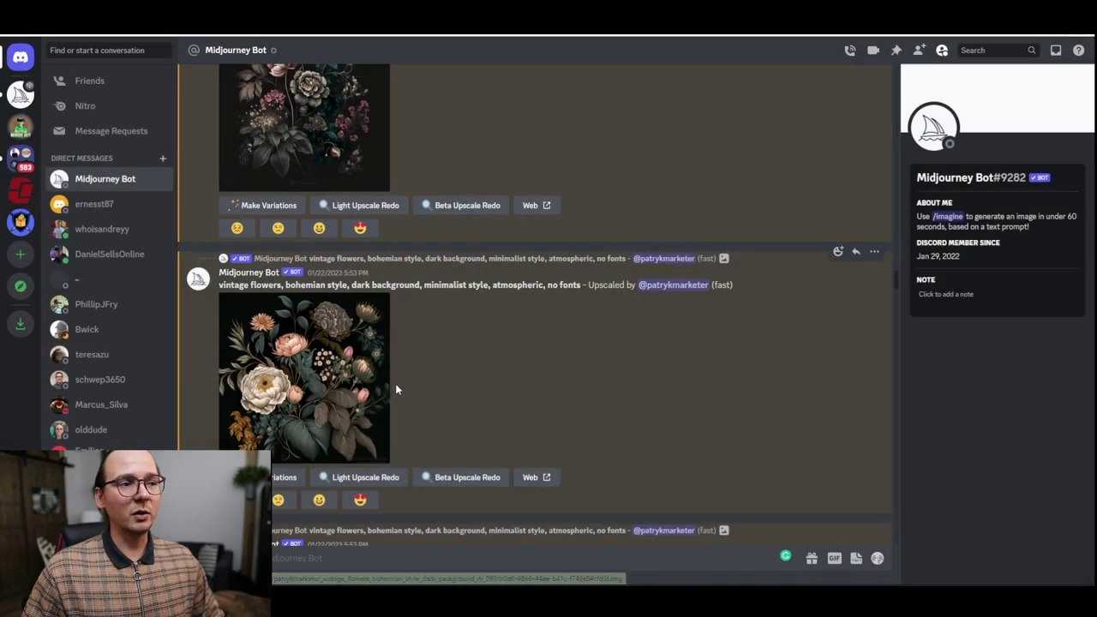
scroll(396, 390, "down", 3)
left_click_drag(583, 385, 220, 386)
scroll(325, 388, "down", 2)
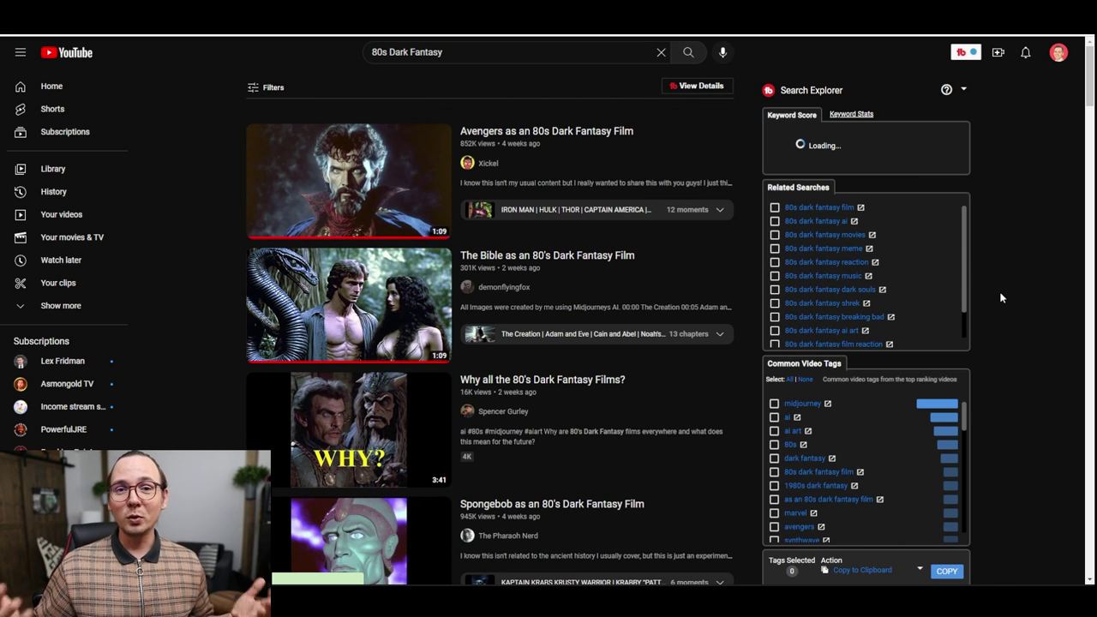
Switch to YouTube's 80s Dark Fantasy search results and examine the film-style videos, their thumbnails and view counts.
mouse_move(371, 188)
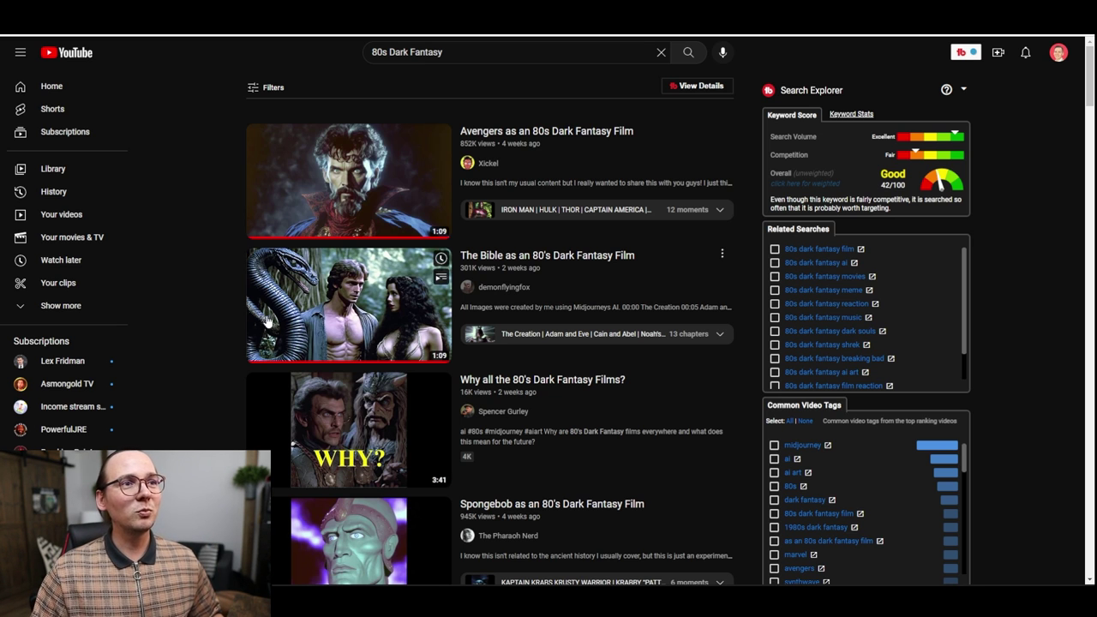
scroll(330, 412, "down", 2)
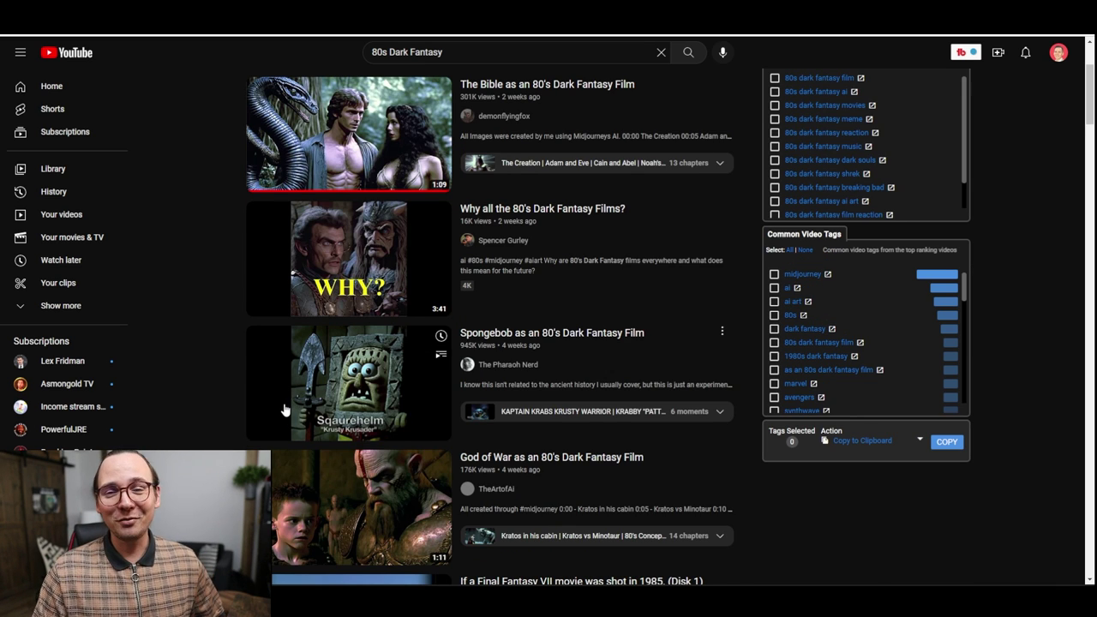
scroll(282, 408, "down", 2)
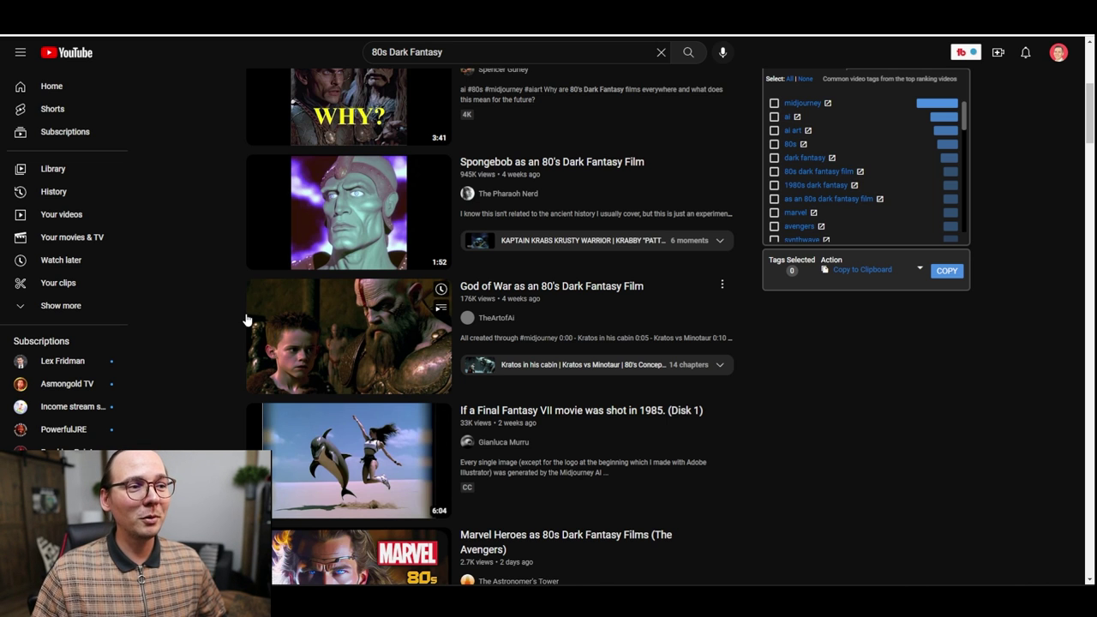
scroll(267, 317, "down", 4)
scroll(266, 310, "down", 2)
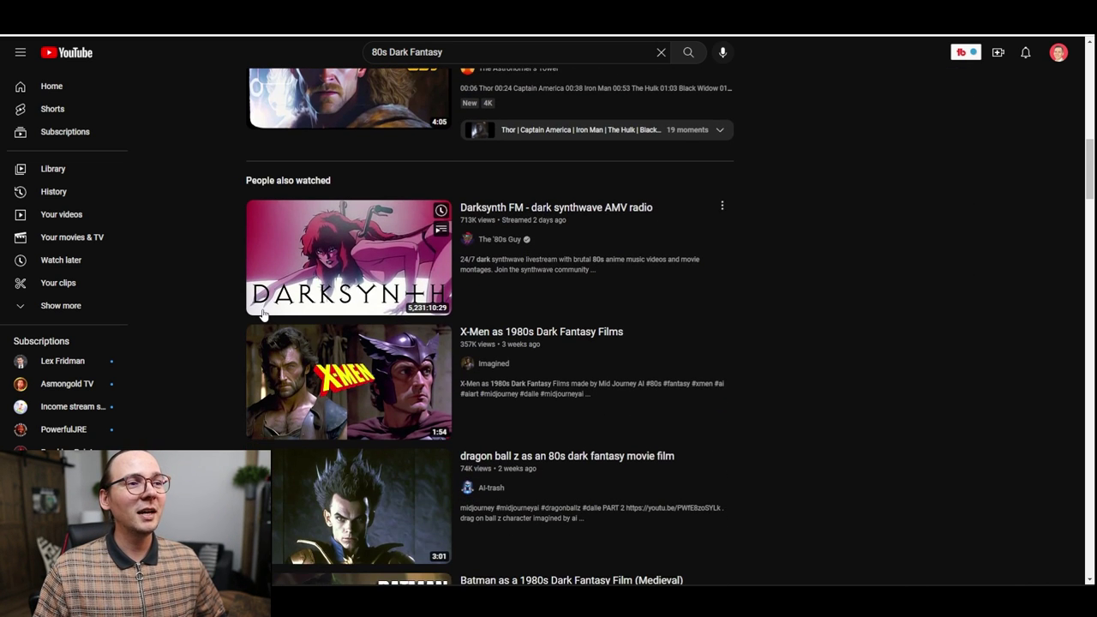
scroll(234, 322, "down", 2)
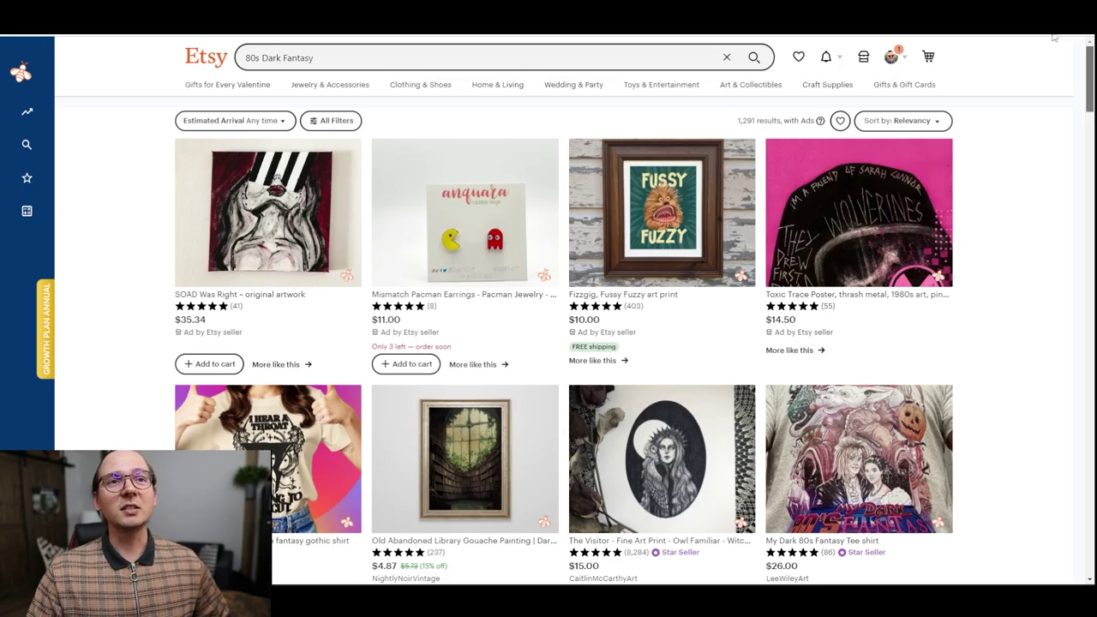
Browse Etsy's search results for 80s Dark Fantasy to see which prints, shirts and posters are offered.
scroll(1048, 108, "down", 5)
scroll(1048, 108, "down", 10)
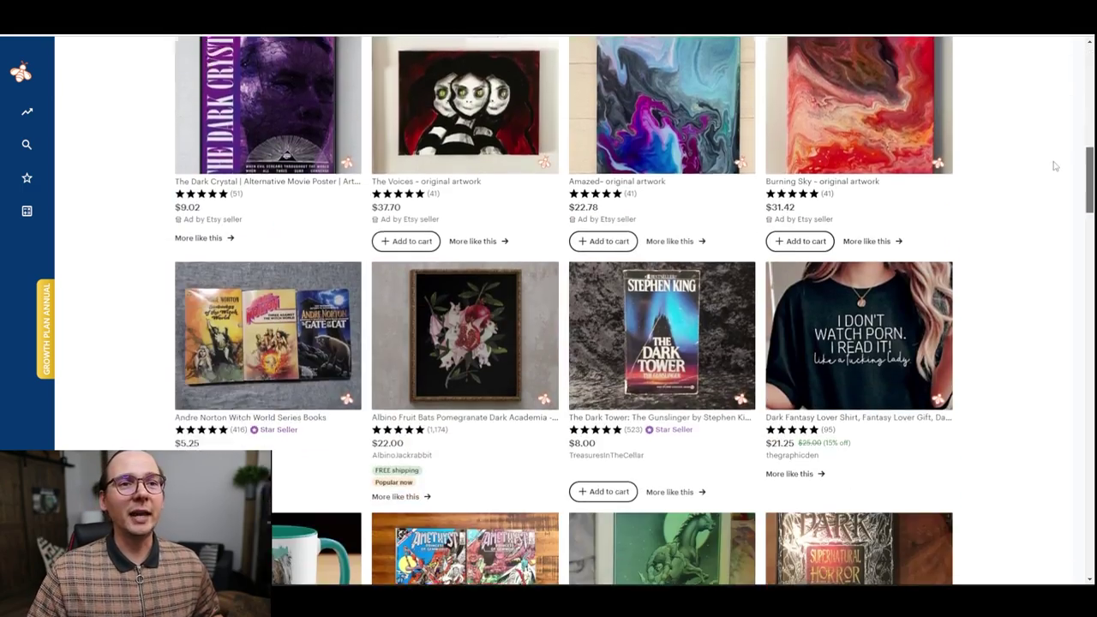
scroll(1028, 224, "down", 1)
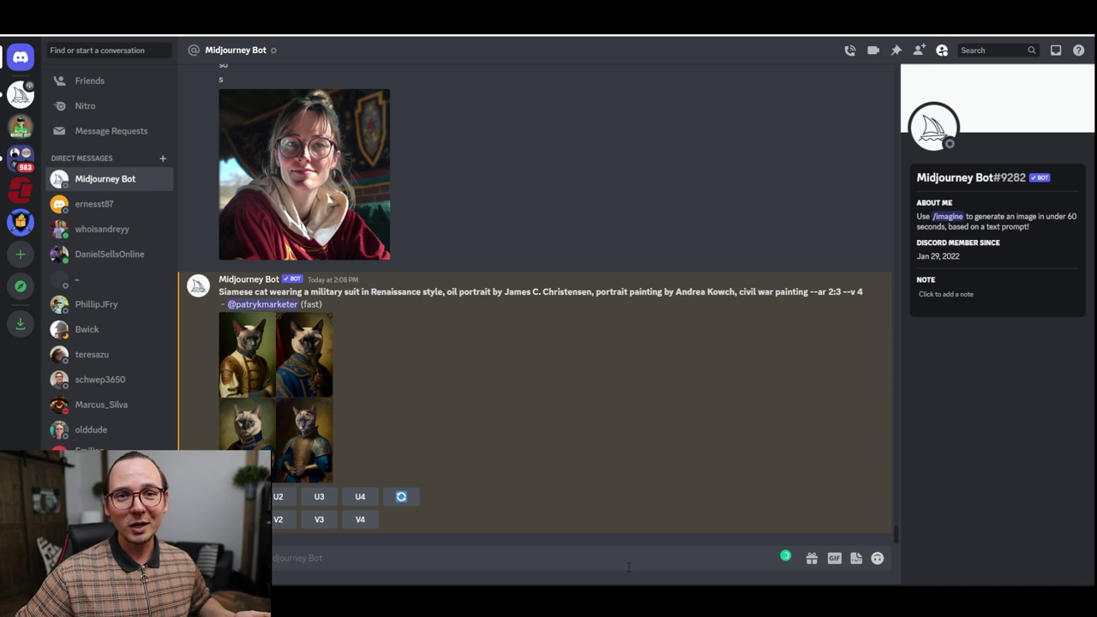
Submit an /imagine prompt: avatar 2 as an 80's Dark Fantasy Film, dvd screengrab of Neytiri, Sci fi, fantasy movie, 1980 --v 4 --ar 3:2.
type("(Insert Title) as an 80's Dark Fantasy Film, dvd screengrab of (Insert Description), Sci fi, fantasy movie, 1980 --v 4 --ar 3:2")
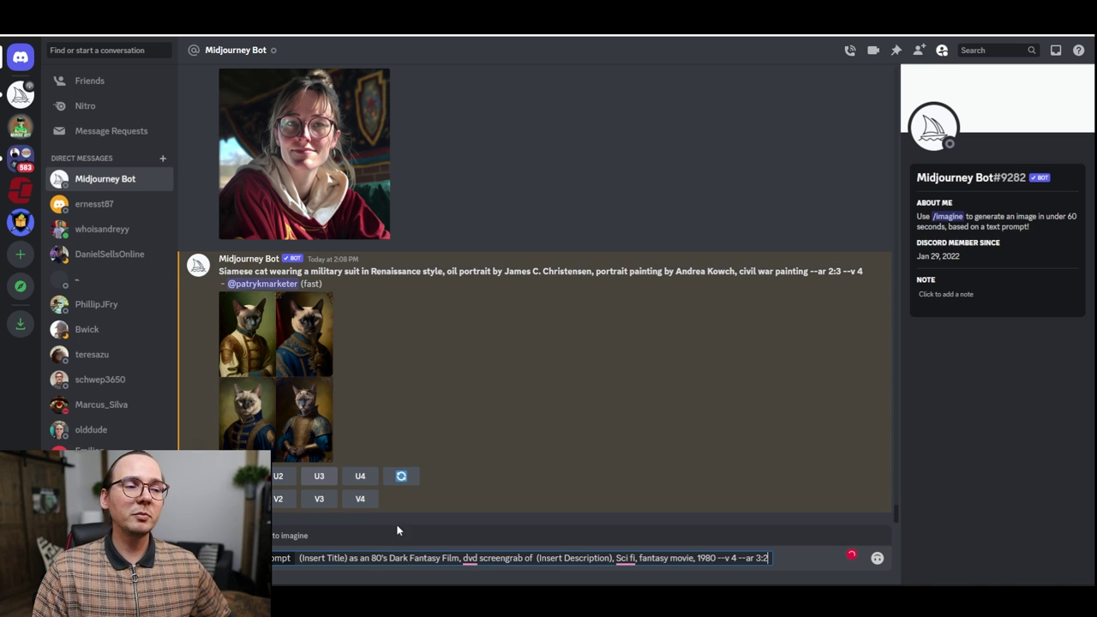
left_click_drag(347, 558, 299, 558)
type("avatar 2")
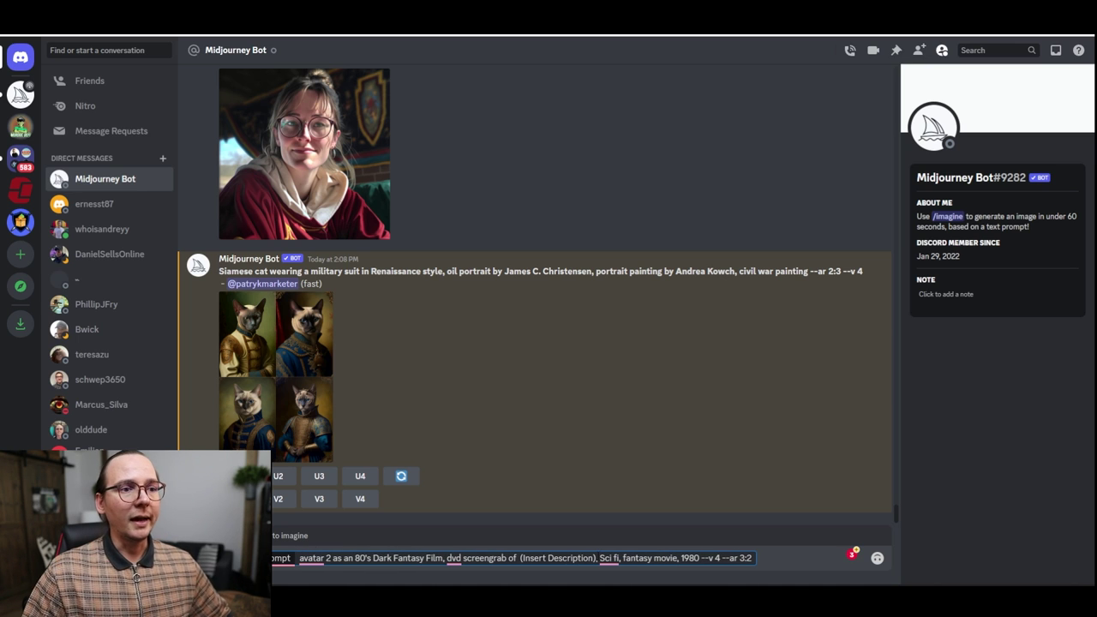
left_click_drag(595, 558, 521, 557)
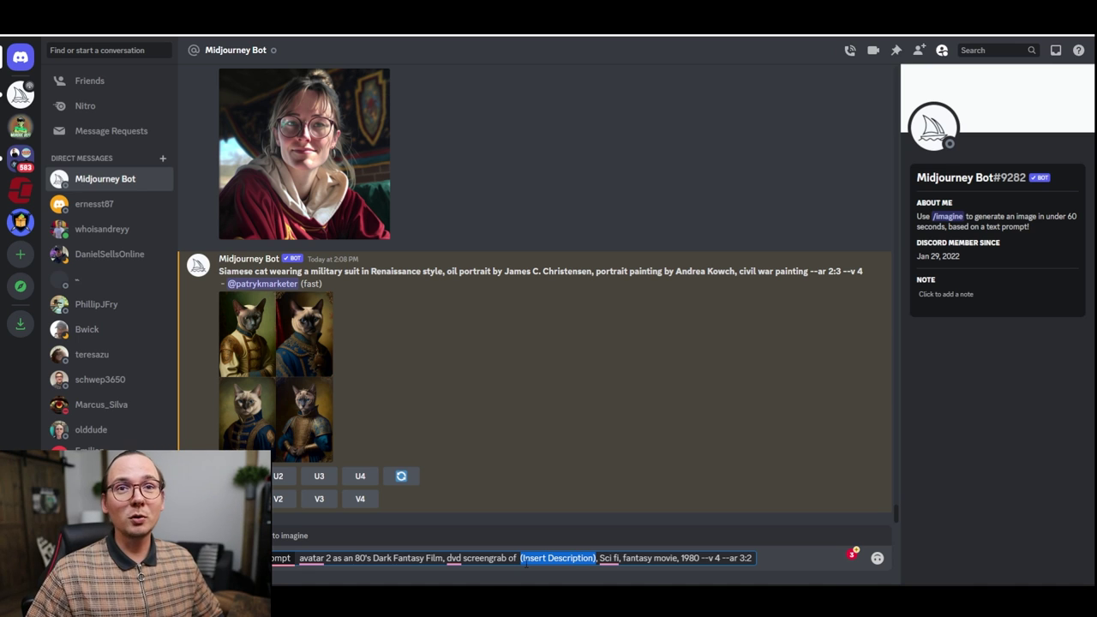
type("Neytiri")
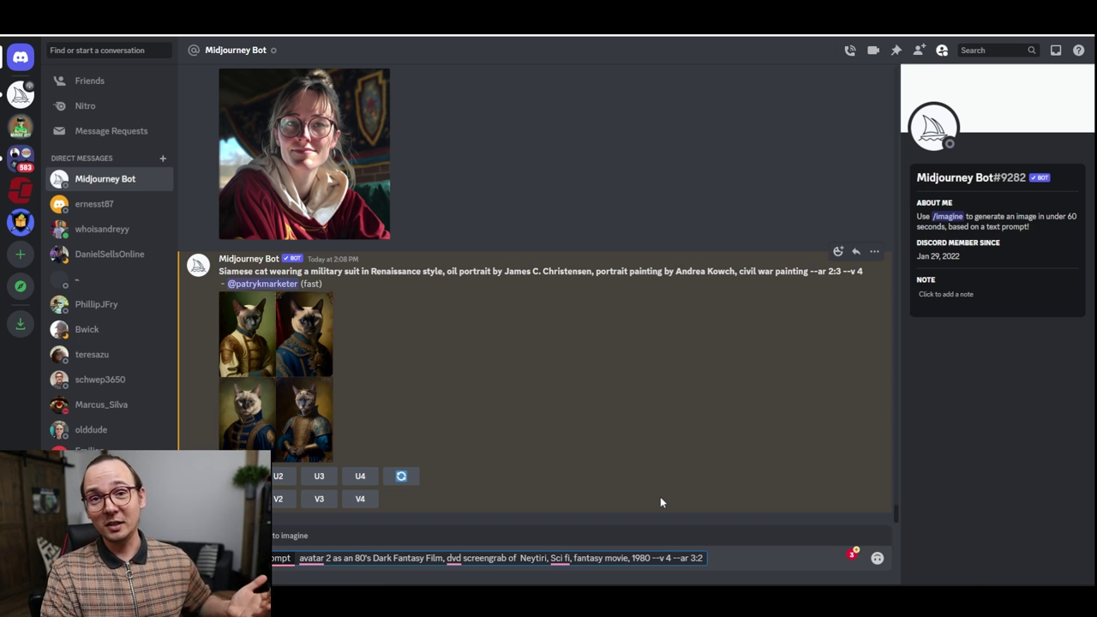
key("Return")
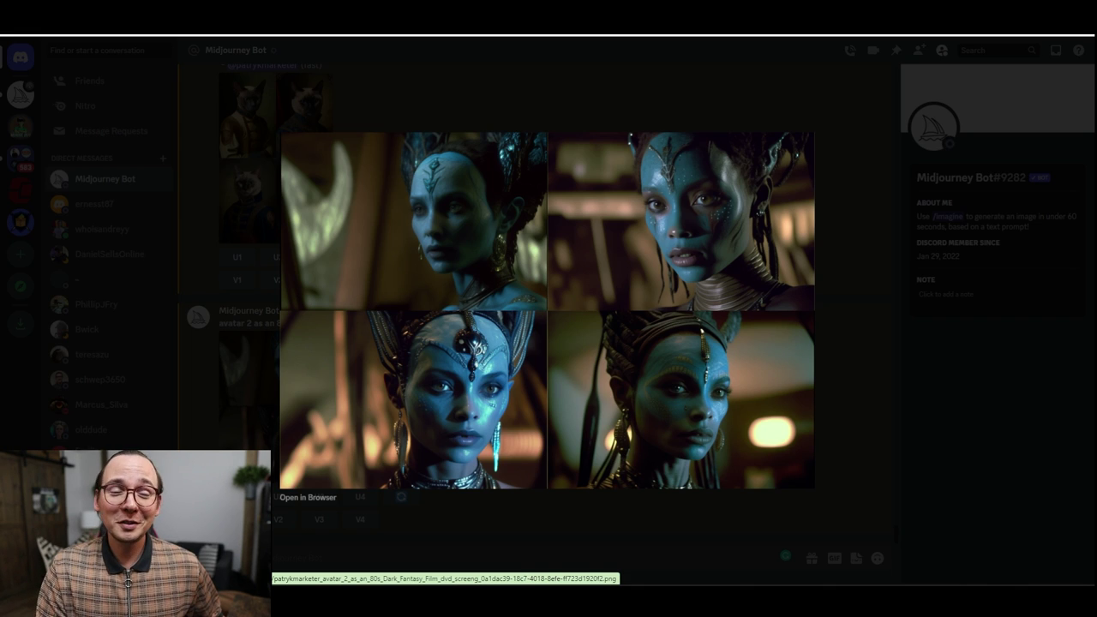
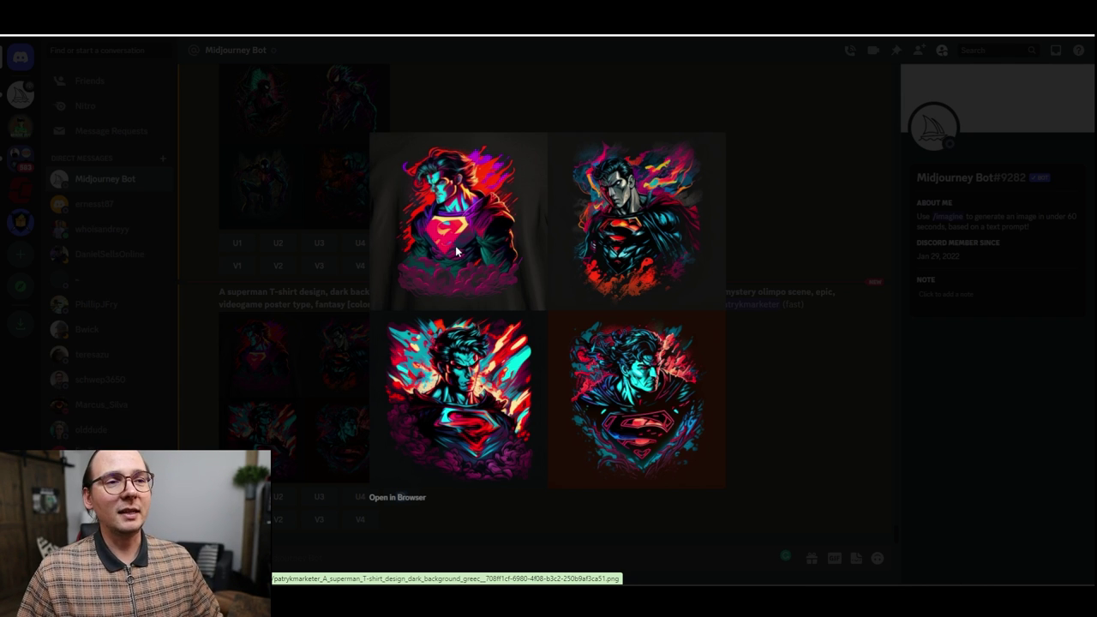
Close the enlarged superman T-shirt grid and browse Etsy's twitch logo search results for custom gaming logo designs and prices.
key("Escape")
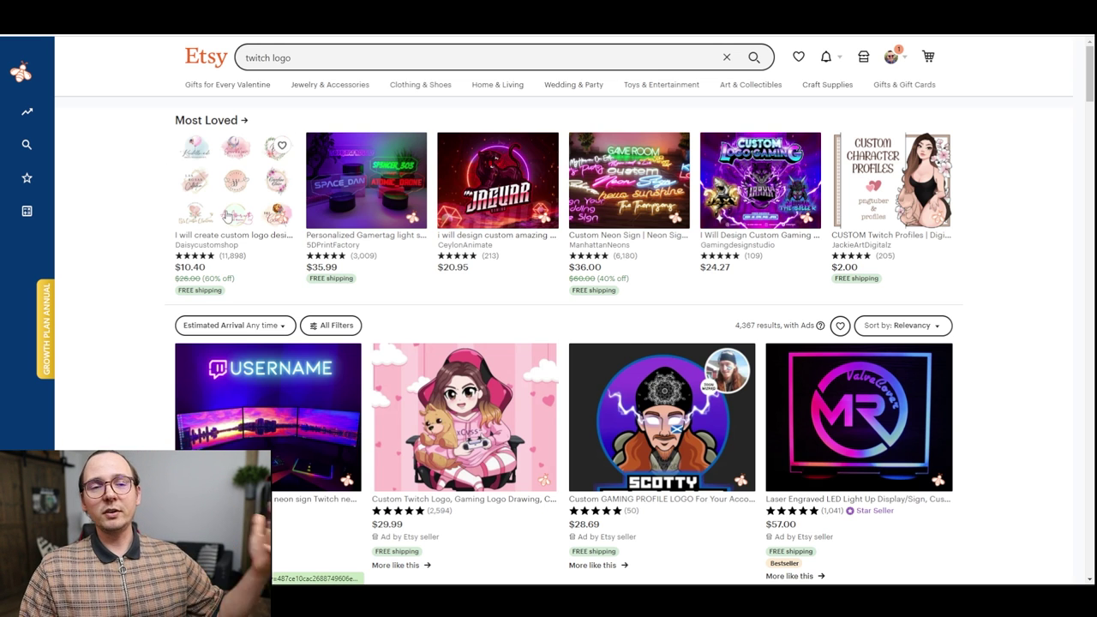
scroll(227, 216, "down", 1)
scroll(228, 216, "down", 3)
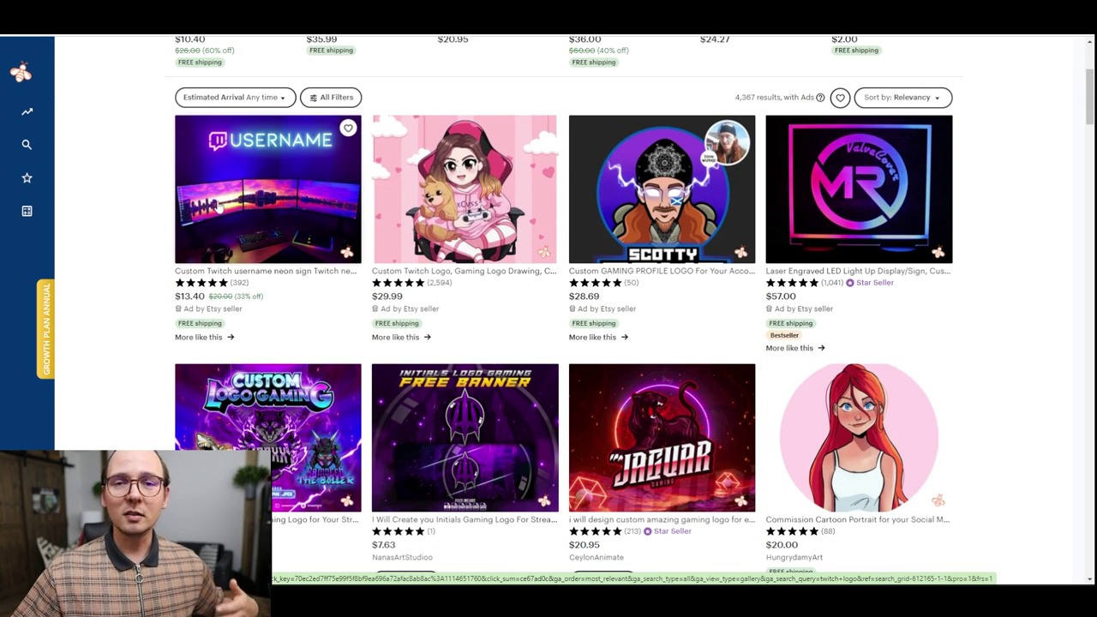
scroll(218, 208, "down", 4)
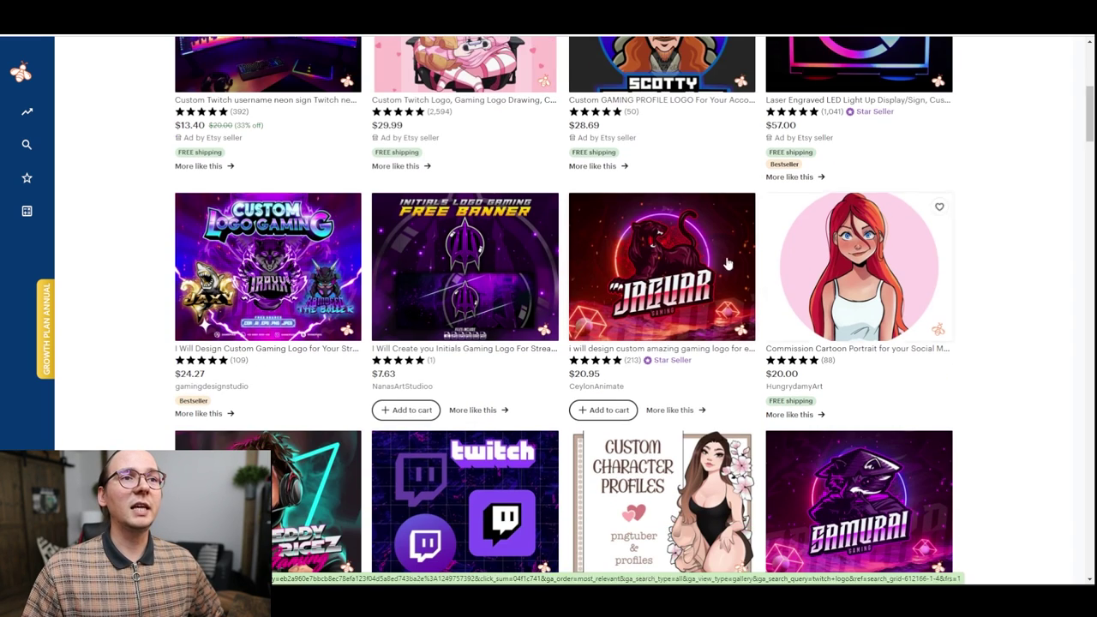
scroll(886, 277, "down", 1)
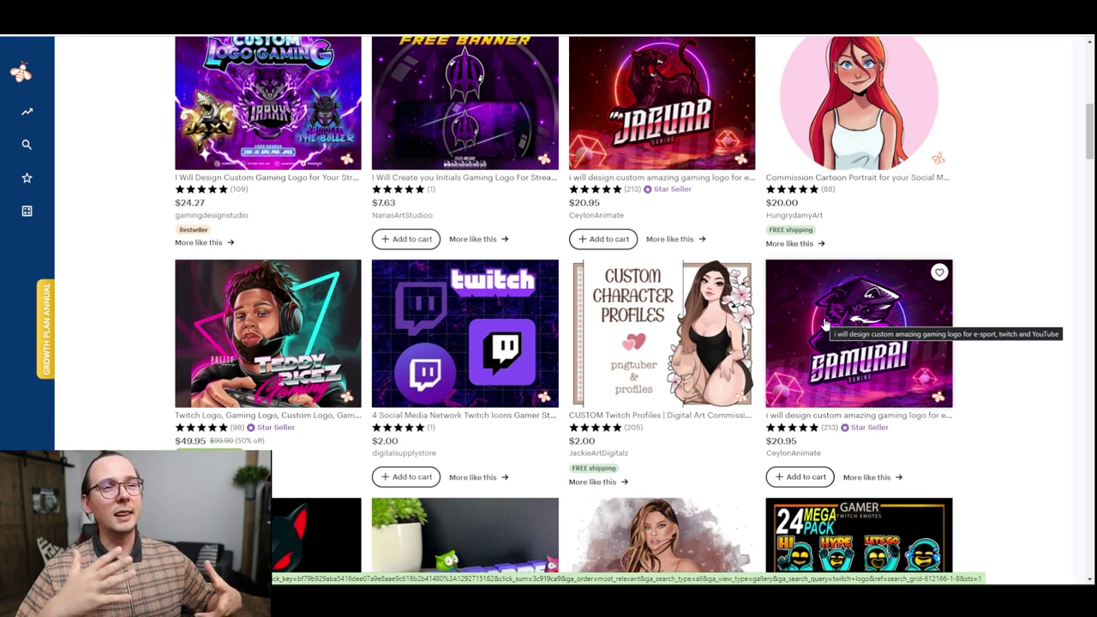
scroll(866, 314, "down", 7)
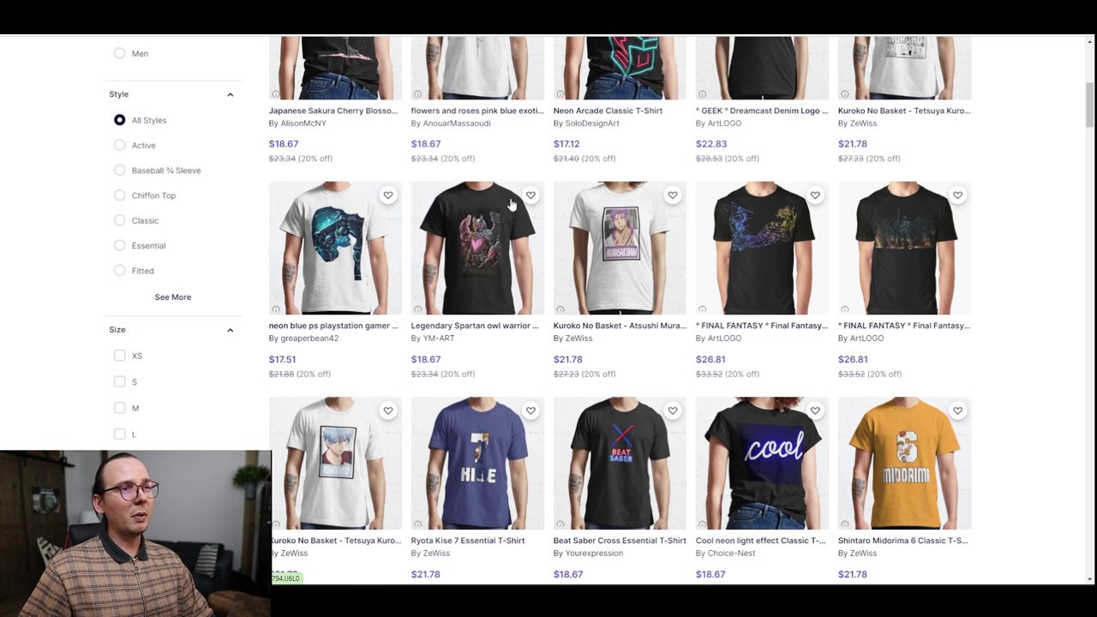
Open the Legendary Spartan owl warrior T-shirt on Redbubble and examine its artwork and the other products carrying the design.
left_click(491, 254)
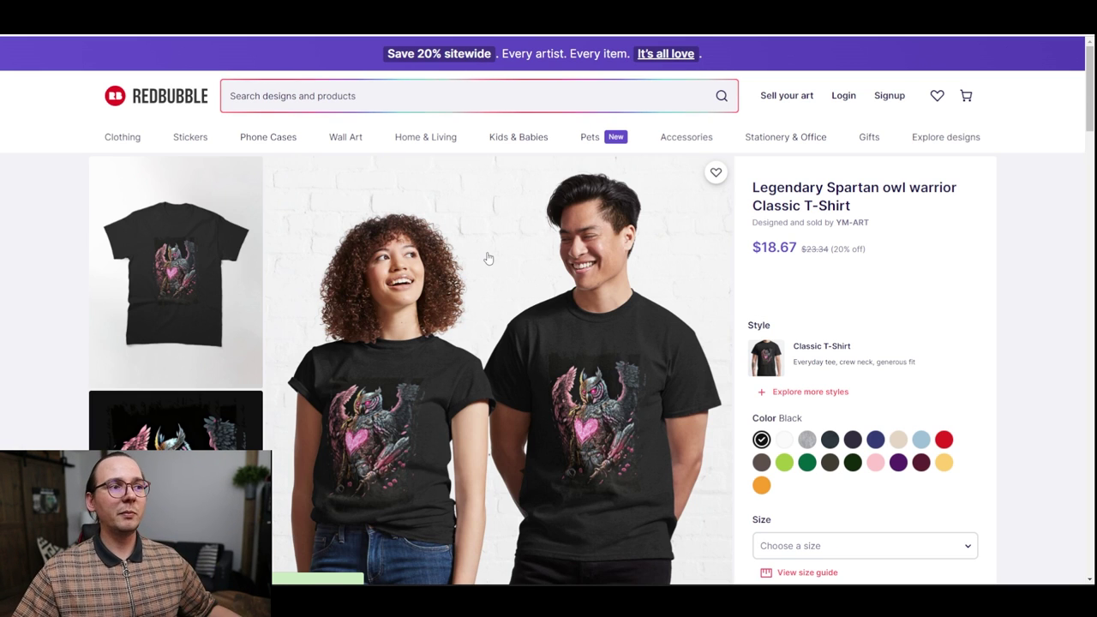
scroll(233, 370, "down", 3)
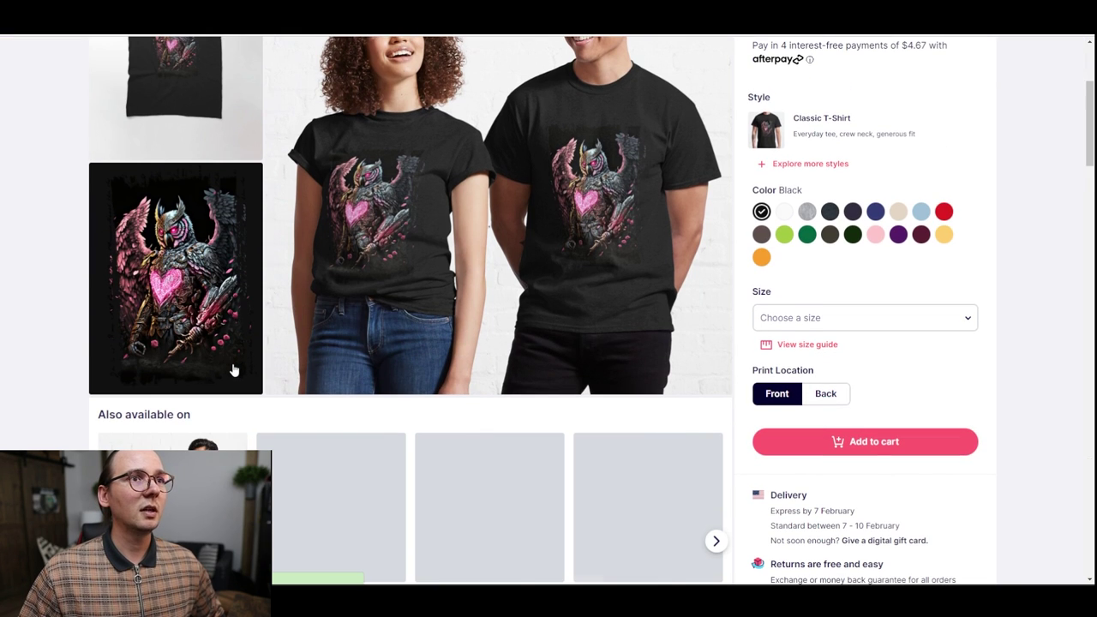
scroll(343, 407, "down", 1)
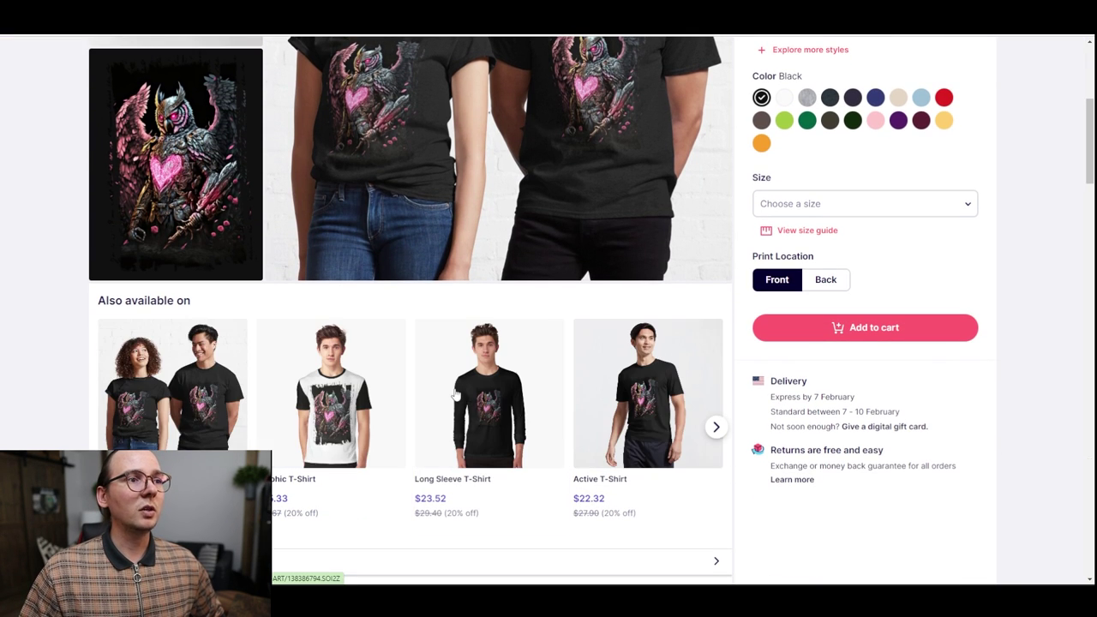
left_click(456, 394)
scroll(241, 361, "down", 2)
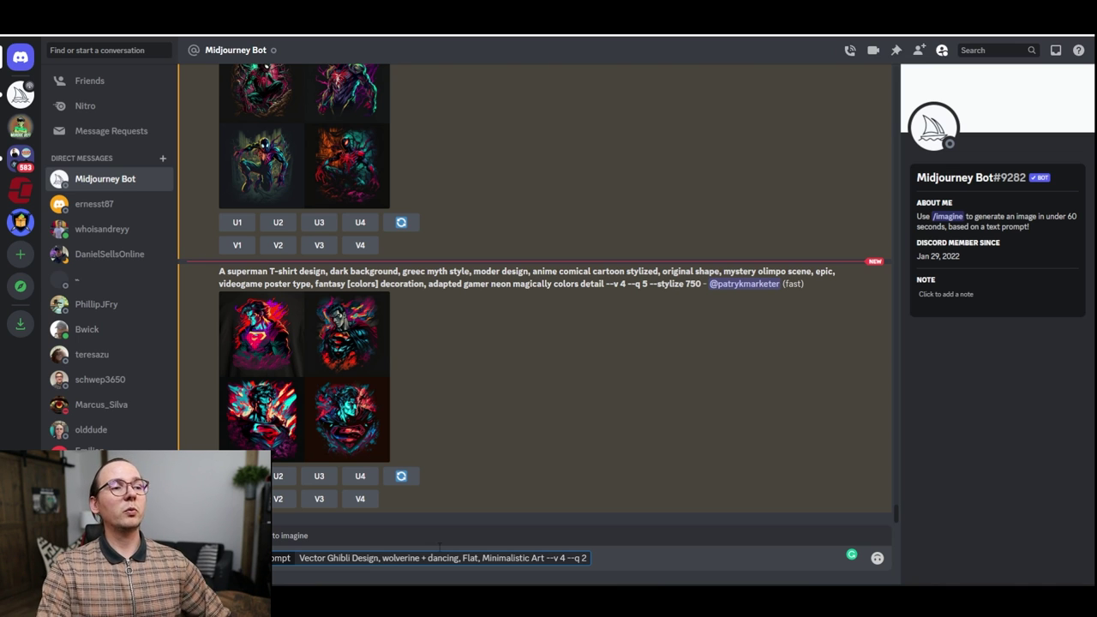
Highlight the subject "wolverine" and the action "dancing" in the Vector Ghibli Design prompt to point out its replaceable parts.
left_click_drag(420, 558, 382, 558)
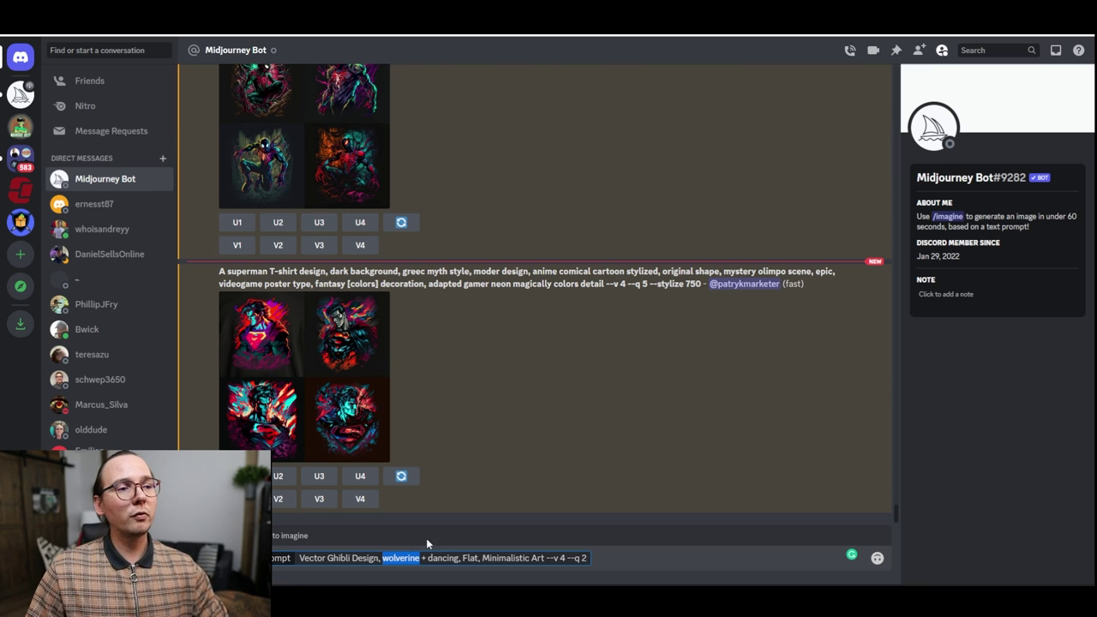
left_click_drag(459, 558, 429, 559)
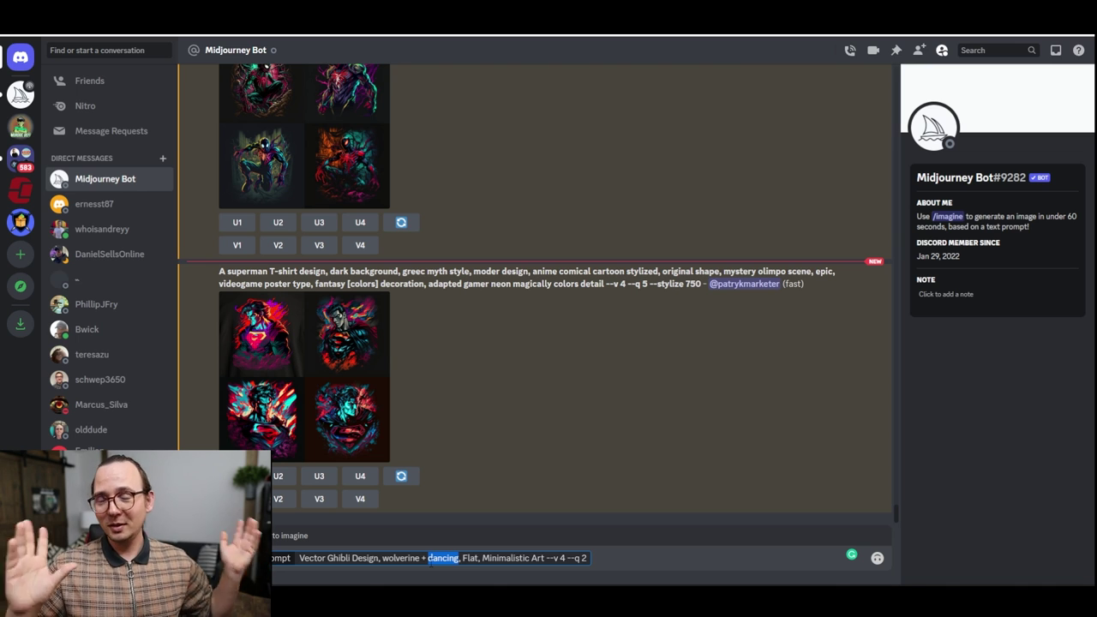
left_click(597, 560)
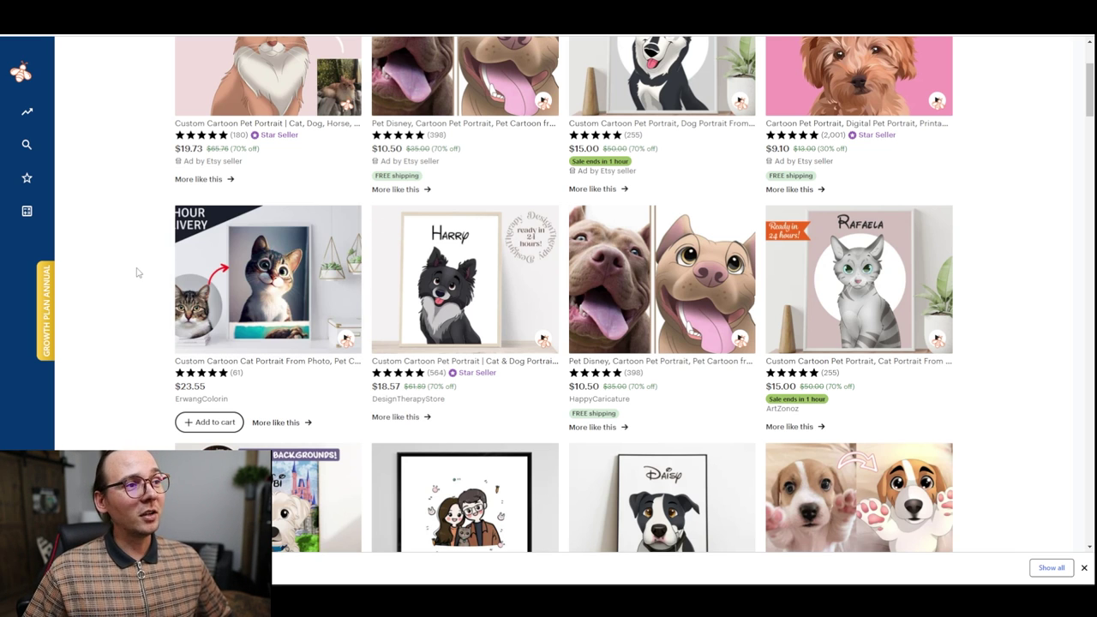
Open ErwangColorin's Custom Cartoon Cat Portrait listing on Etsy and examine its EverBee sales and revenue analytics.
left_click(253, 287)
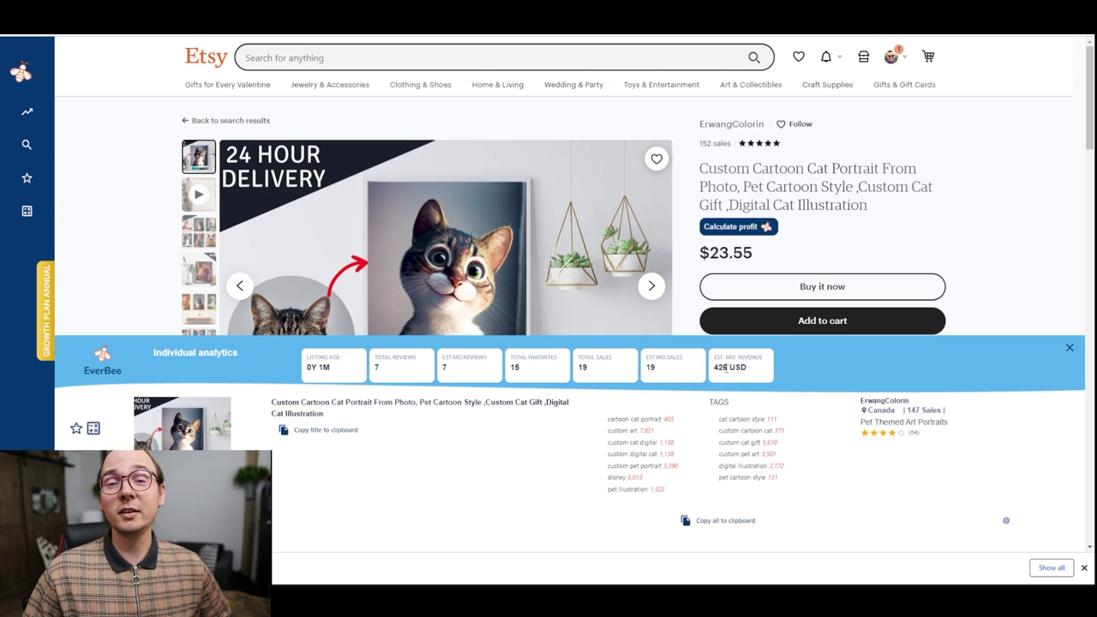
scroll(981, 230, "down", 2)
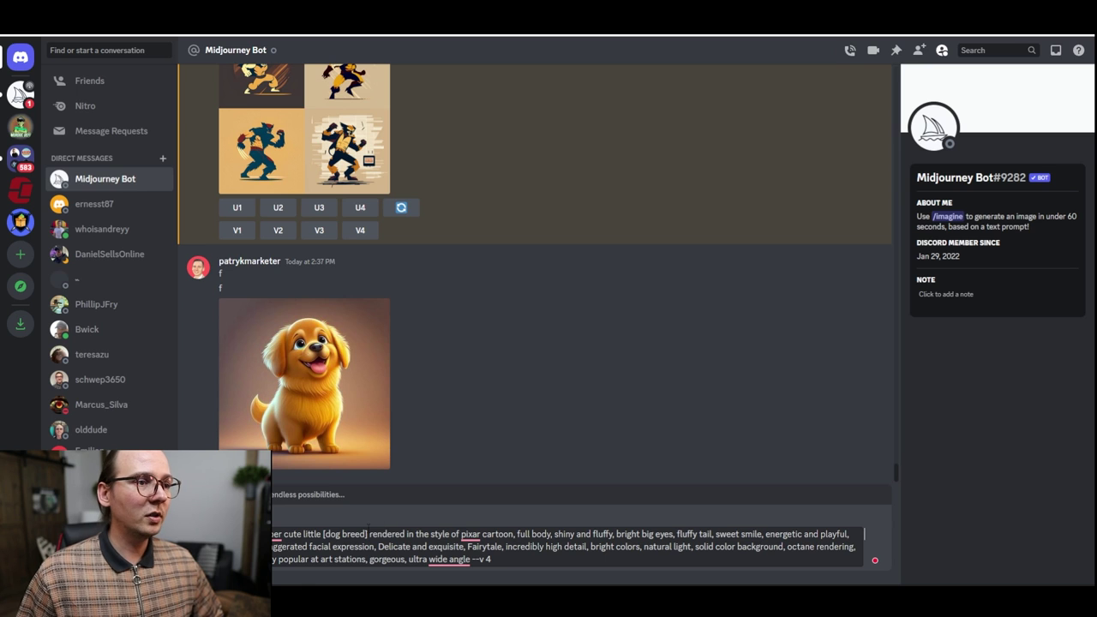
Replace the [dog breed] placeholder in the pixar cartoon prompt with "husky", generate the images and enlarge the resulting grid.
left_click(368, 534)
key("shift+Left")
key("shift+Left")
key("shift+Left")
key("shift+Left")
key("shift+Left")
key("shift+Left")
key("shift+Left")
key("shift+Left")
key("shift+Left")
key("shift+Left")
key("shift+Left")
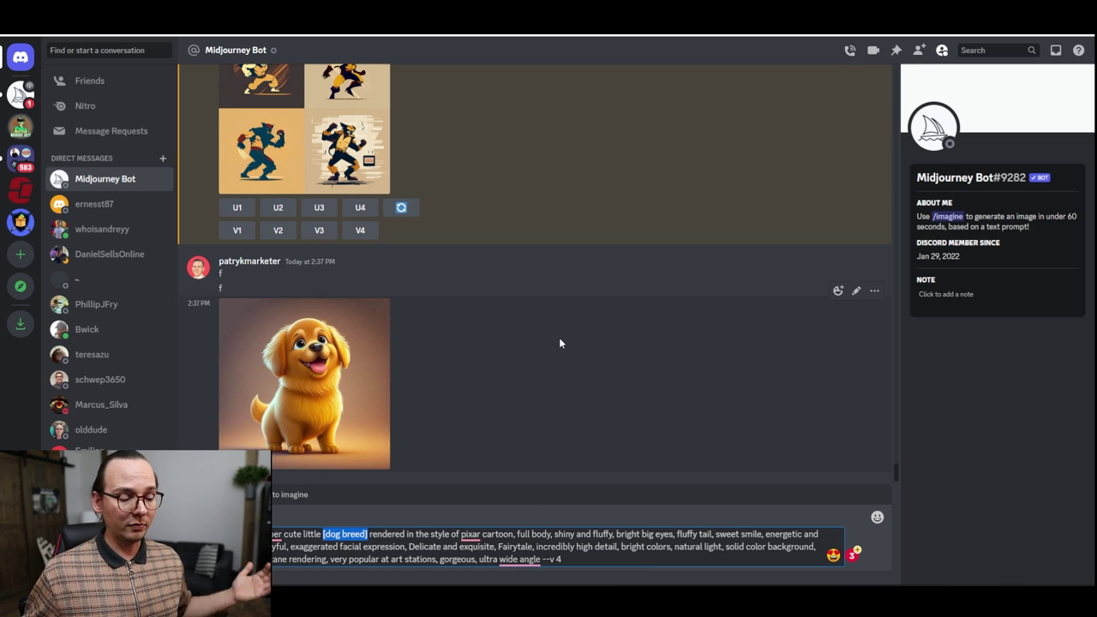
type("husky")
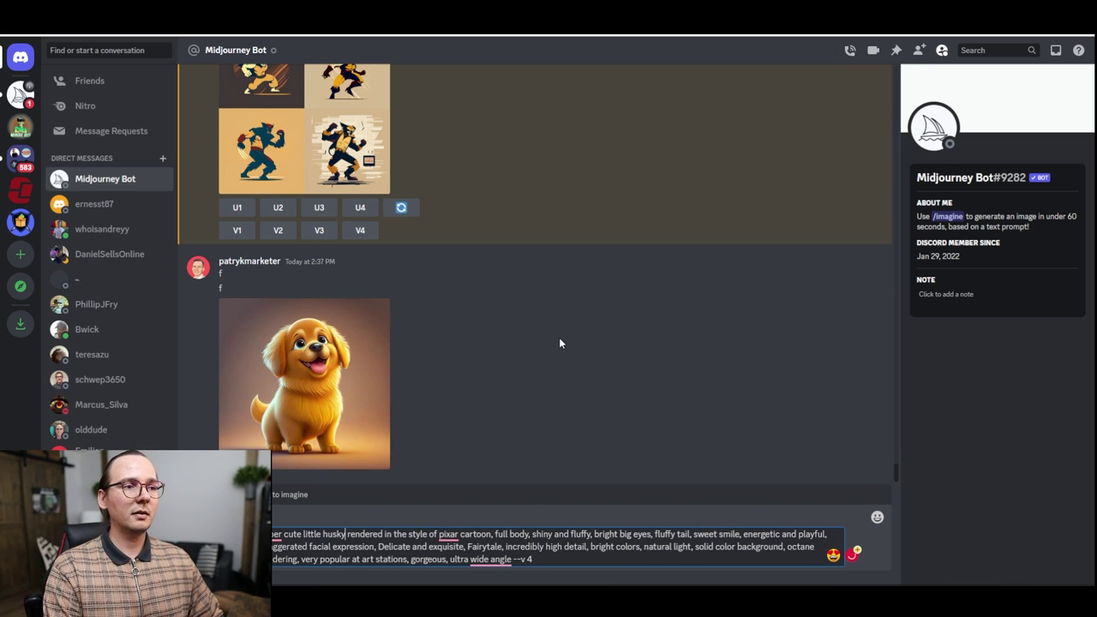
key("Return")
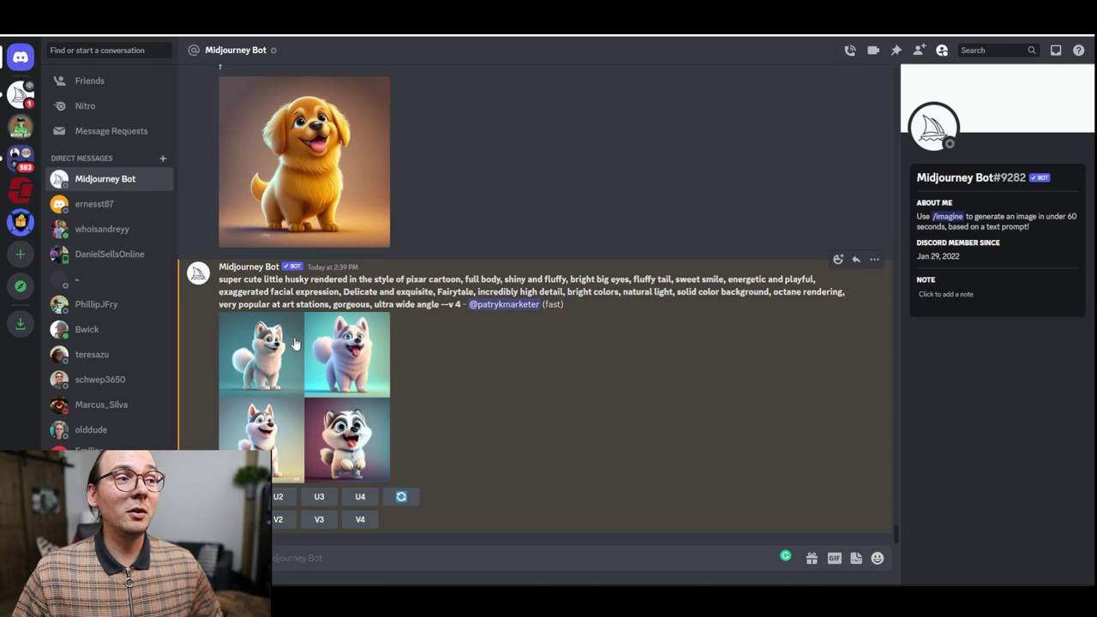
left_click(296, 340)
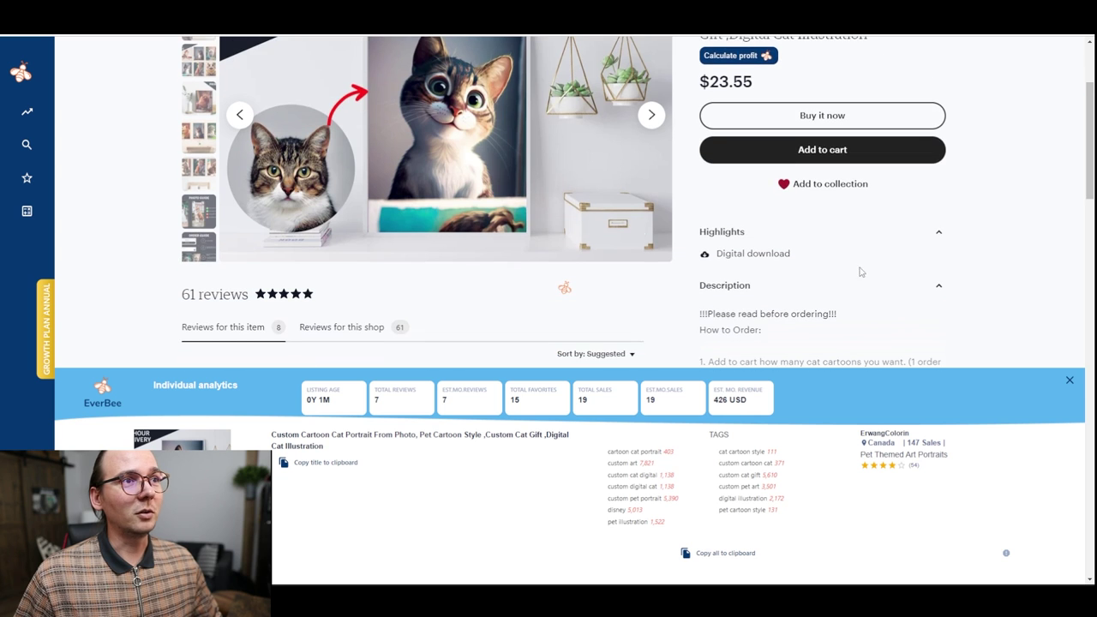
Browse Etsy's 4K Animal Photography search results and examine ModernCanvasWallArt's lion canvas art listing and its product media.
scroll(1015, 351, "up", 2)
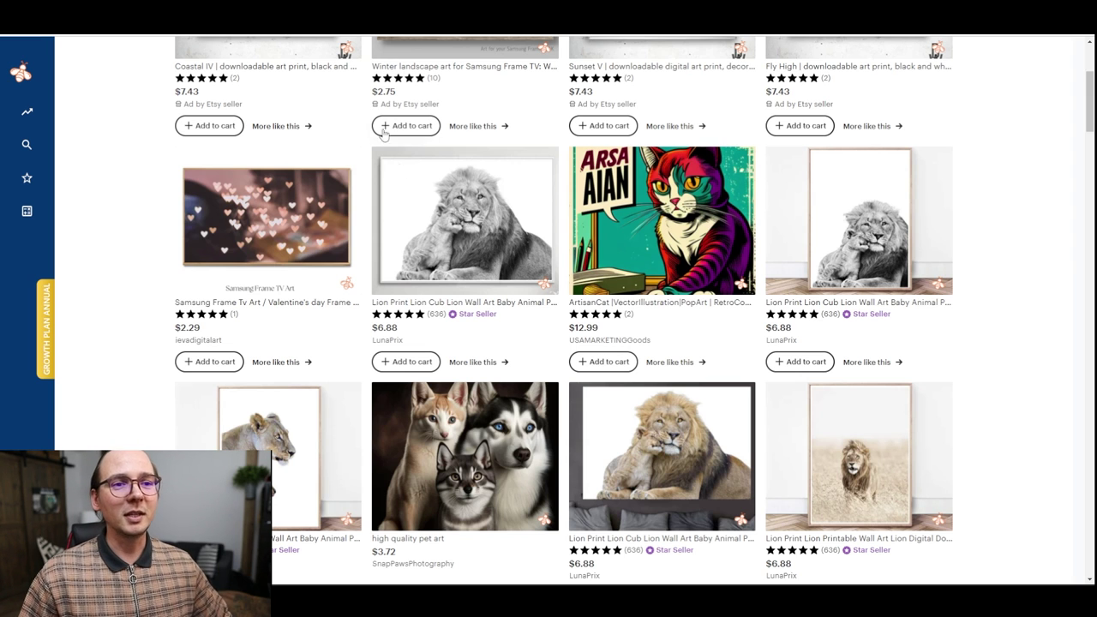
scroll(557, 191, "down", 2)
scroll(557, 191, "down", 1)
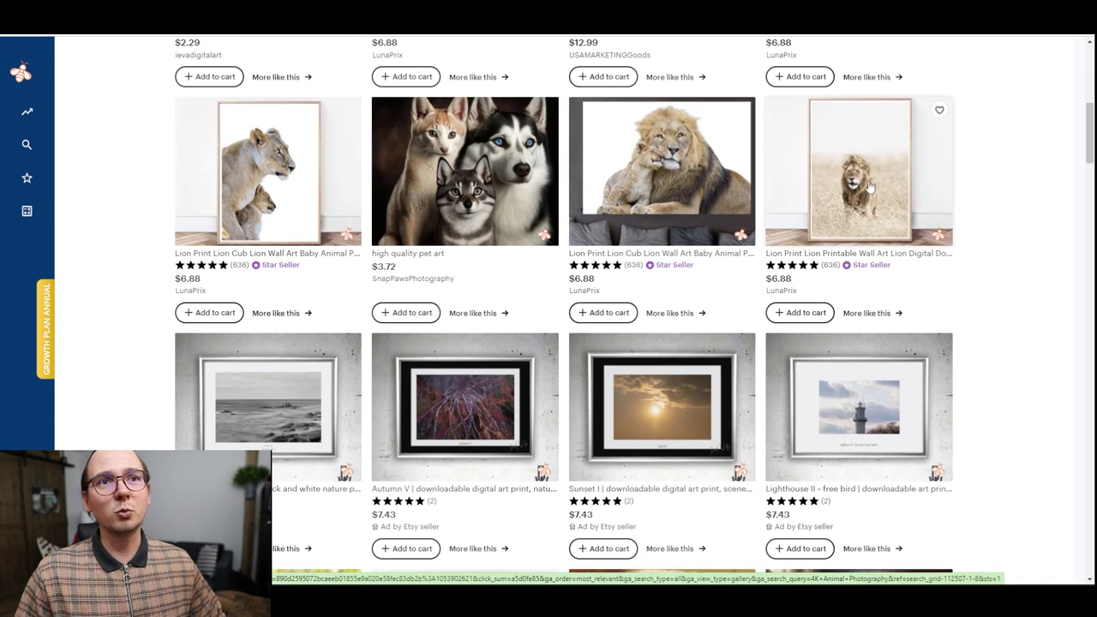
scroll(848, 281, "down", 3)
scroll(848, 281, "down", 1)
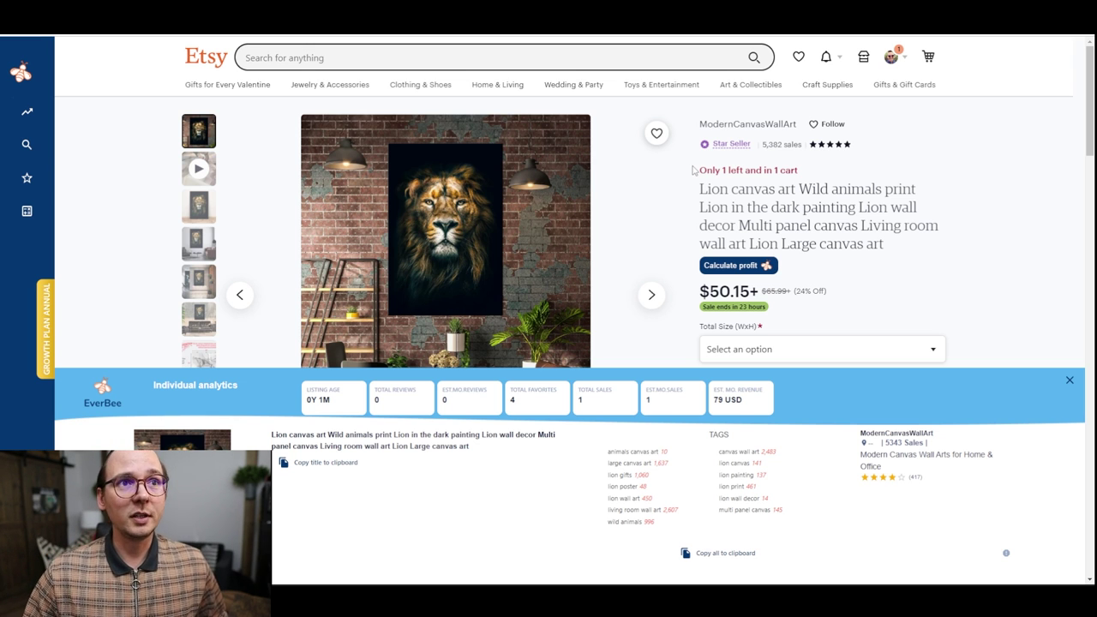
left_click(457, 237)
left_click(197, 169)
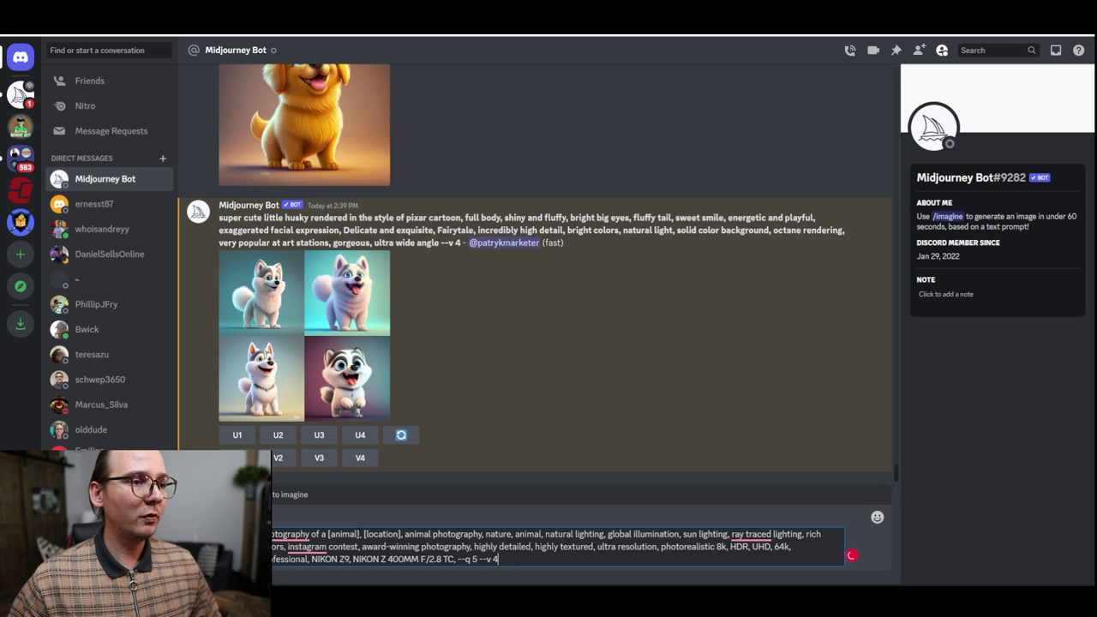
Replace the [animal] placeholder in the animal photography prompt with "lion".
left_click(358, 534)
key("shift+Left")
key("shift+Left")
key("shift+Left")
key("shift+Left")
key("shift+Left")
key("shift+Left")
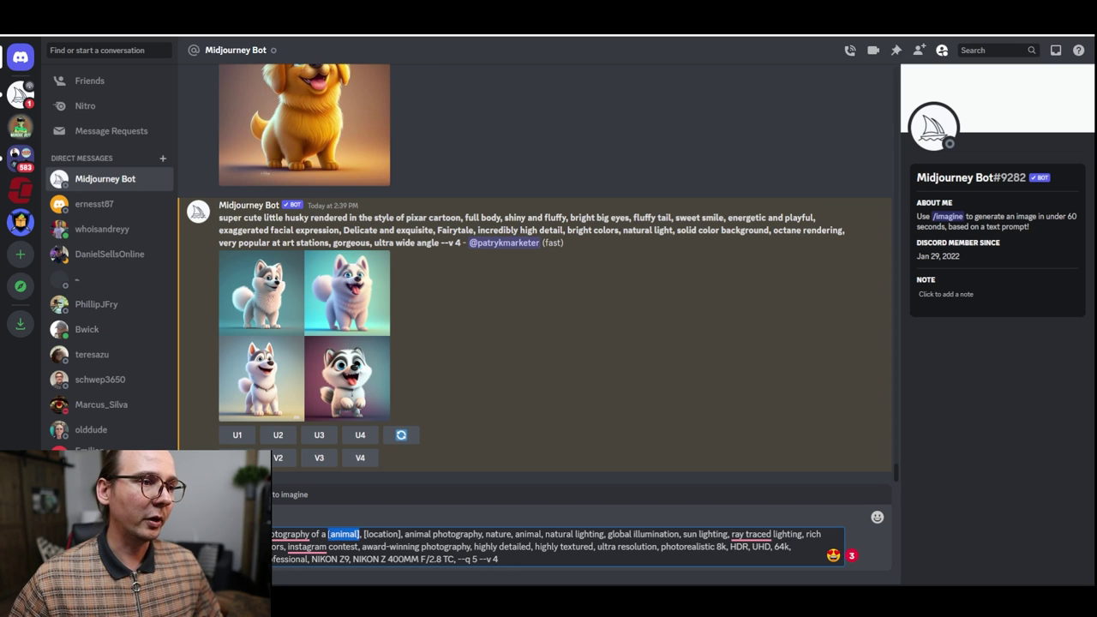
type("lion")
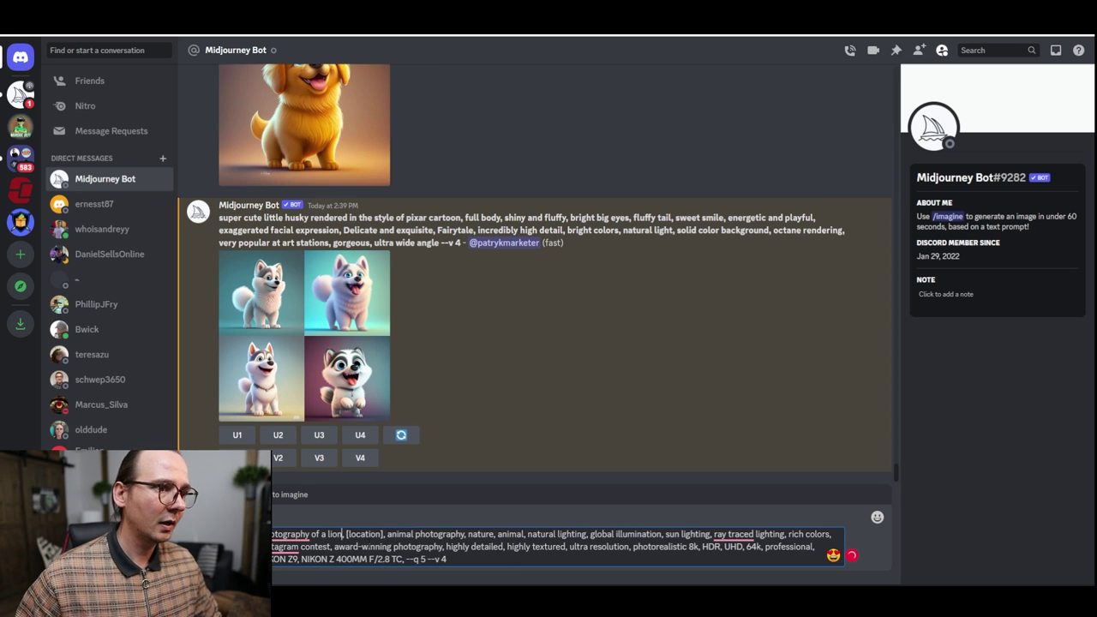
Replace the [location] placeholder in the lion photography prompt with "jungle" and generate the images.
key("Right")
key("Right")
key("shift+Right")
key("shift+Right")
key("shift+Right")
key("shift+Right")
key("shift+Right")
key("shift+Right")
key("shift+Right")
key("shift+Right")
key("shift+Right")
key("shift+Right")
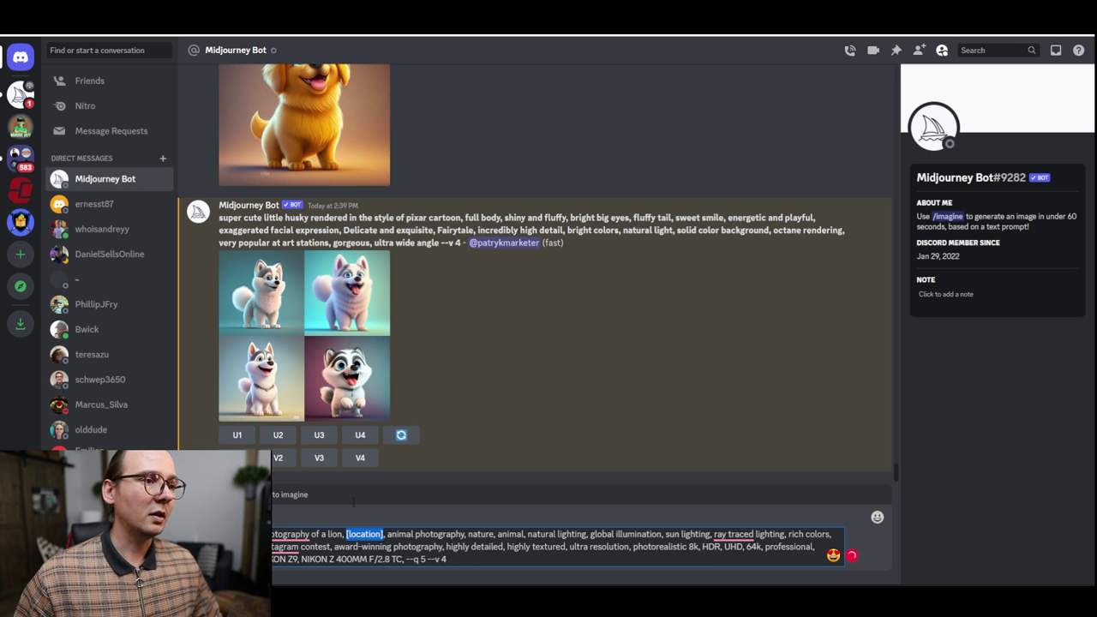
type("jungle")
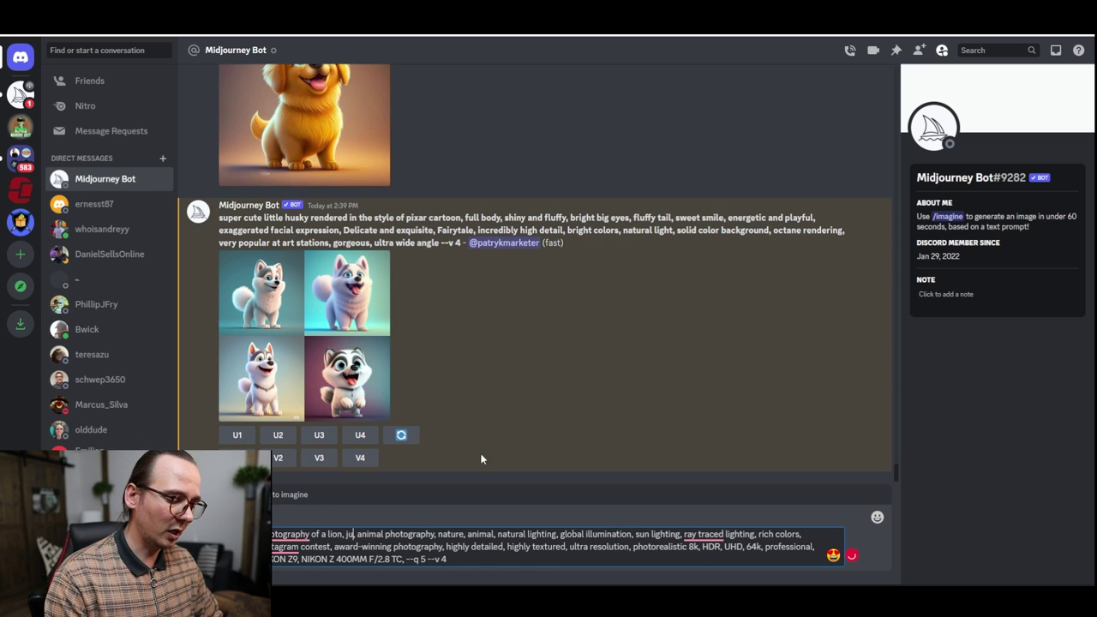
key("Return")
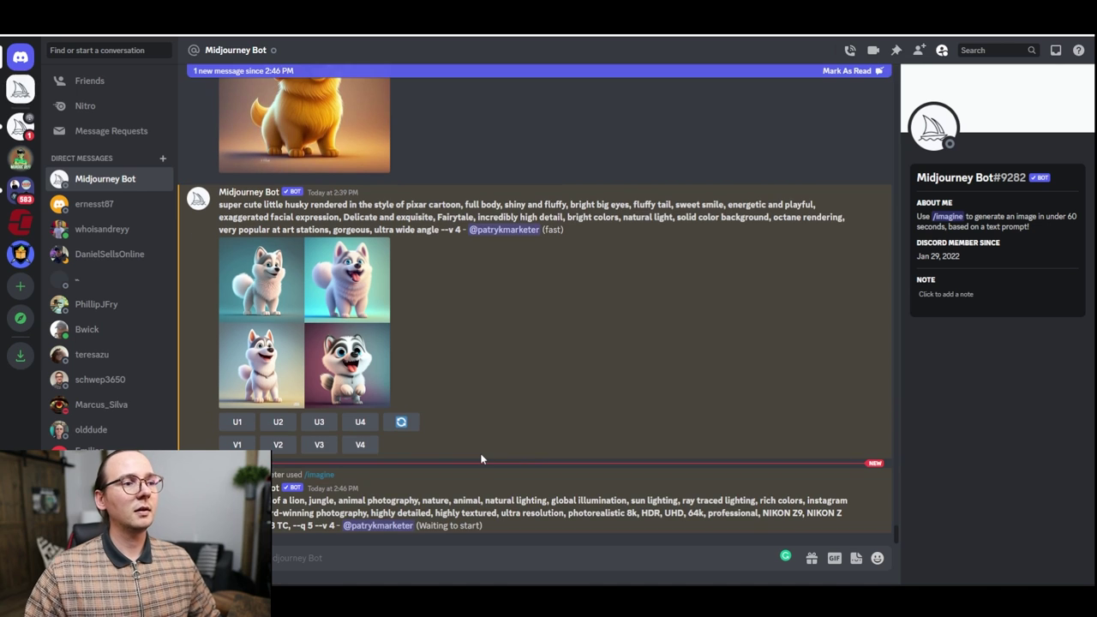
Enlarge the generated lion image grid and browse Etsy's funny caricature search results for portrait styles and prices.
left_click(294, 368)
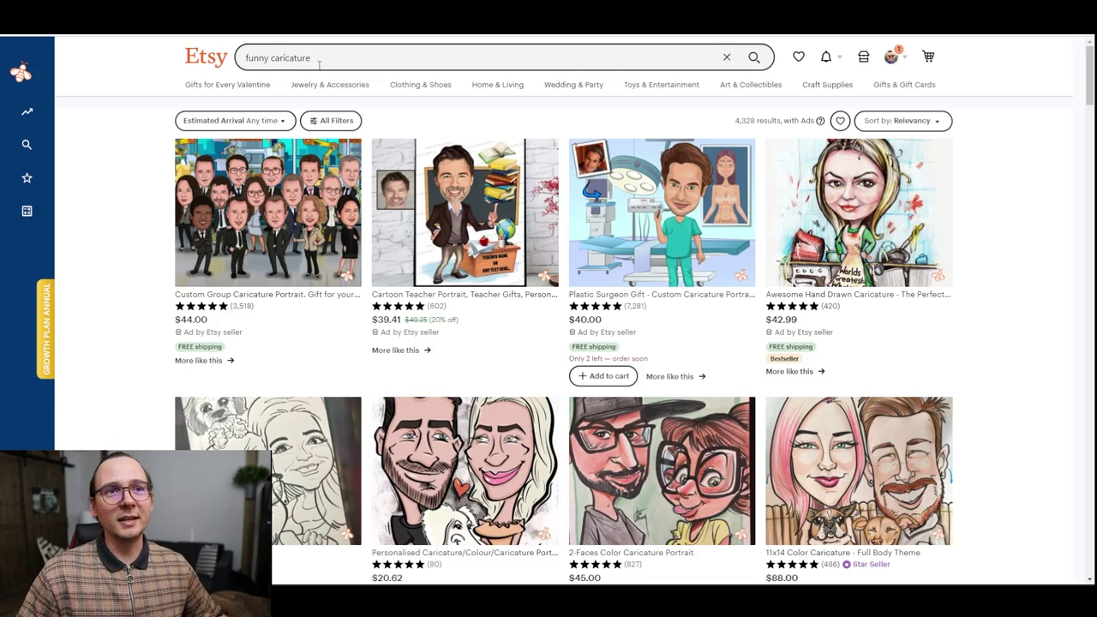
scroll(308, 300, "down", 4)
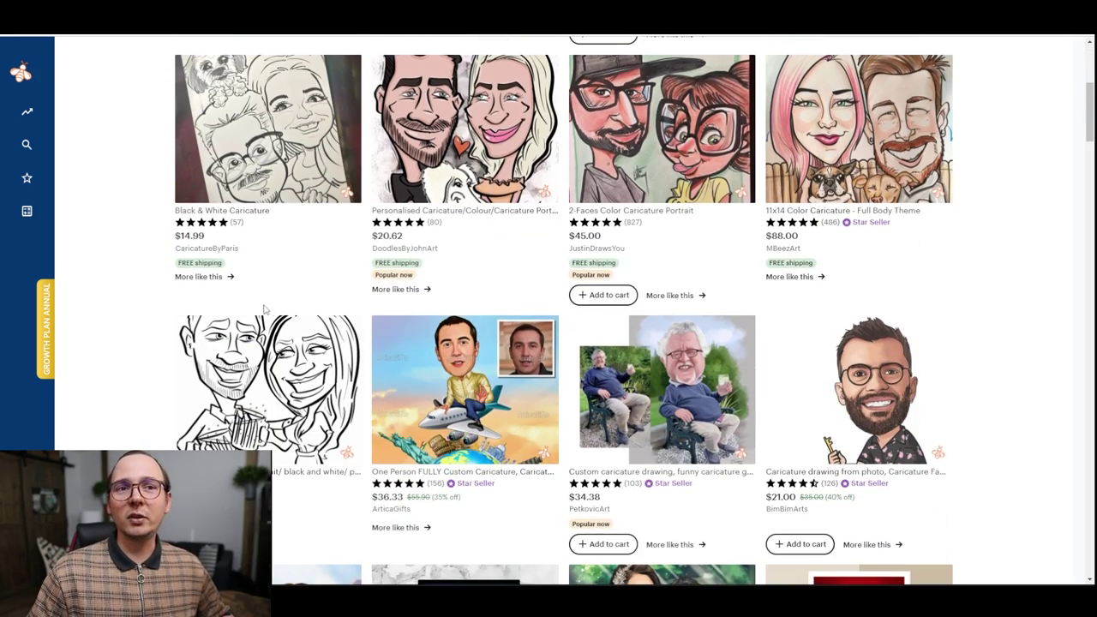
scroll(261, 309, "down", 4)
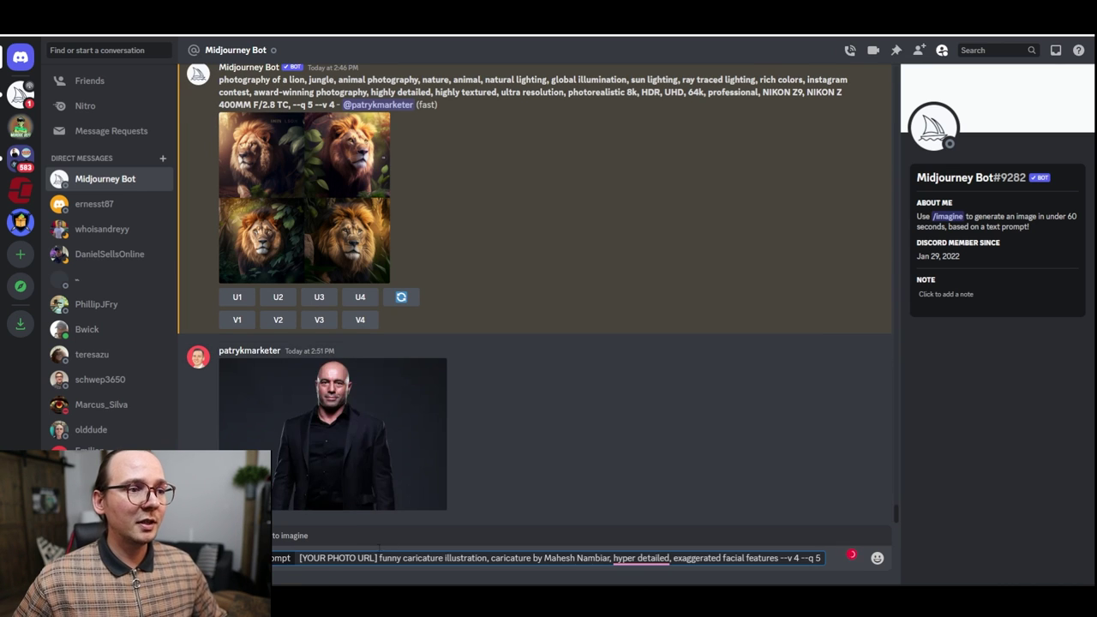
Copy the image address of the uploaded joe-rogan.webp photo from its enlarged view and return to the chat.
left_click(381, 466)
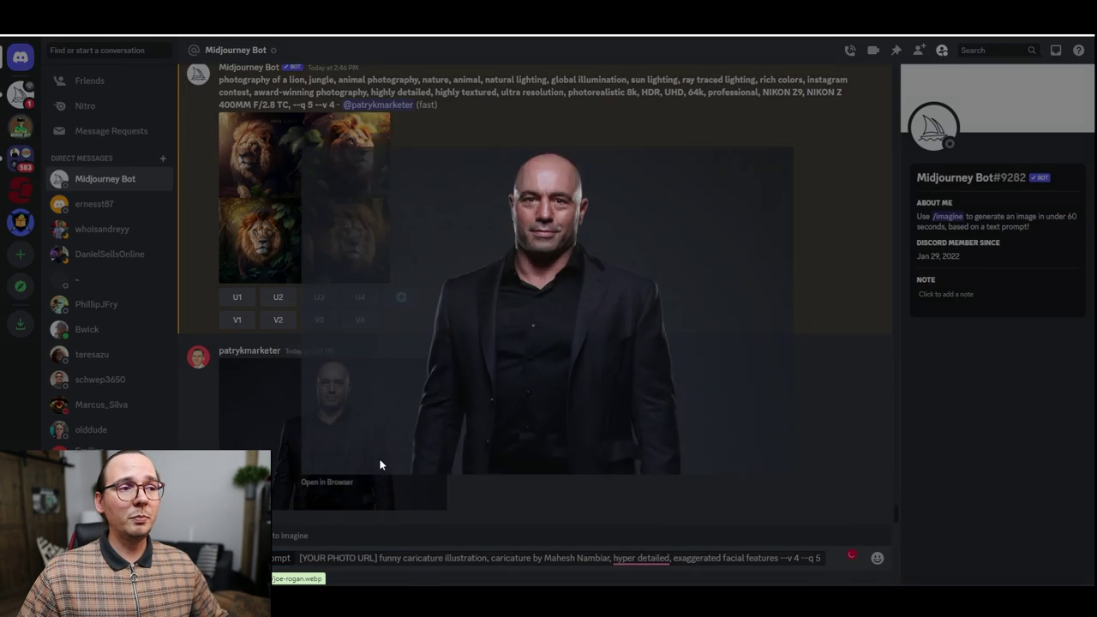
right_click(527, 284)
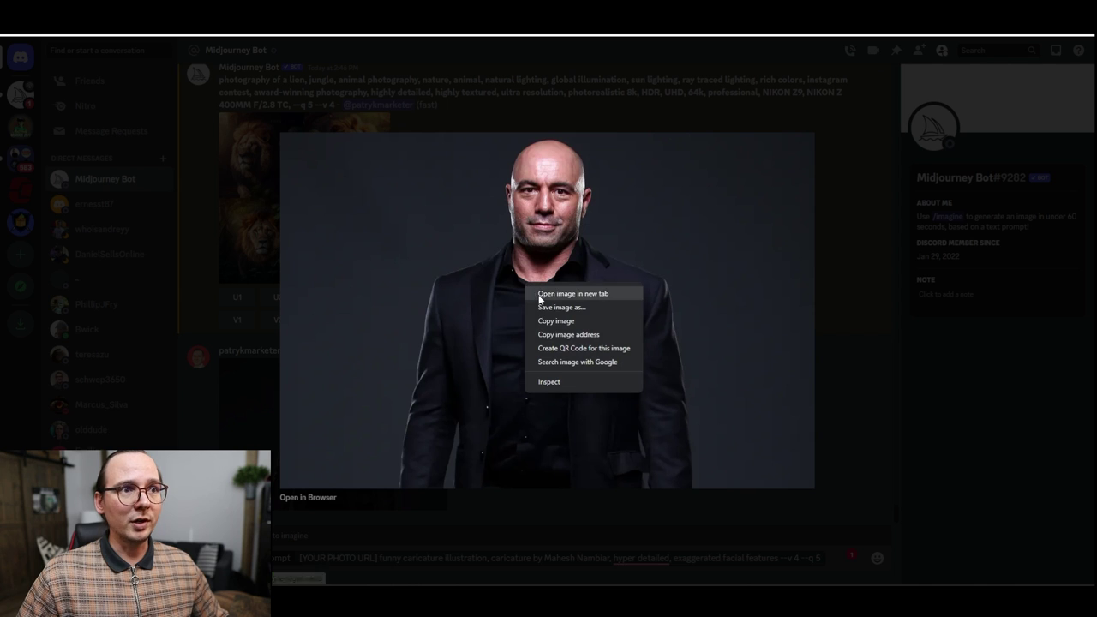
left_click(586, 336)
left_click(355, 523)
Replace [YOUR PHOTO URL] in the funny caricature prompt with the copied image address and generate the caricatures.
left_click_drag(380, 557, 298, 559)
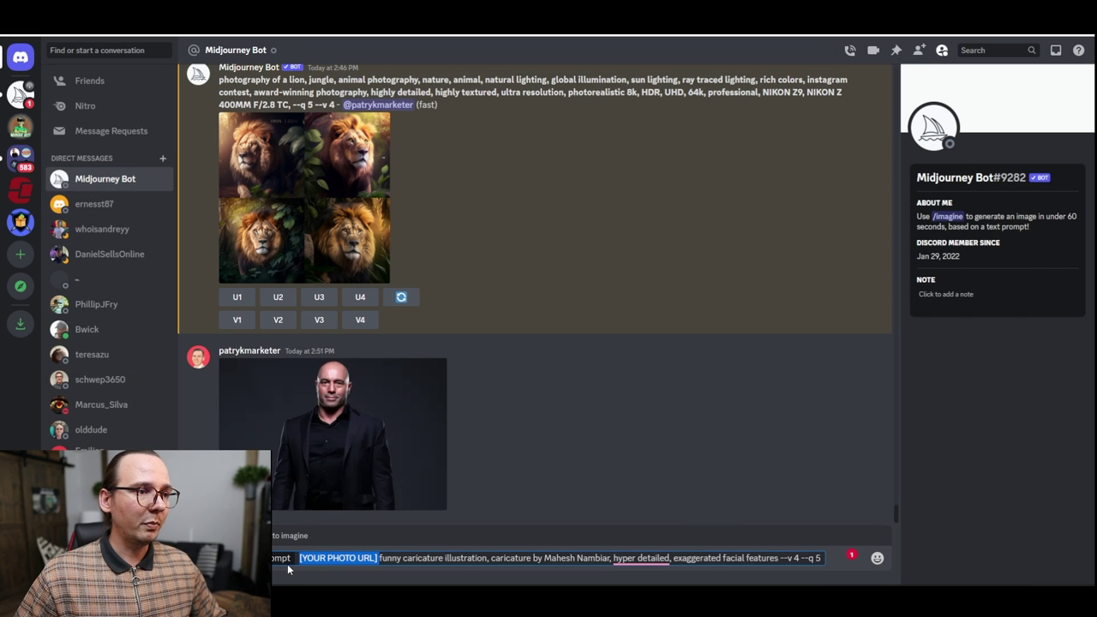
key("ctrl+v")
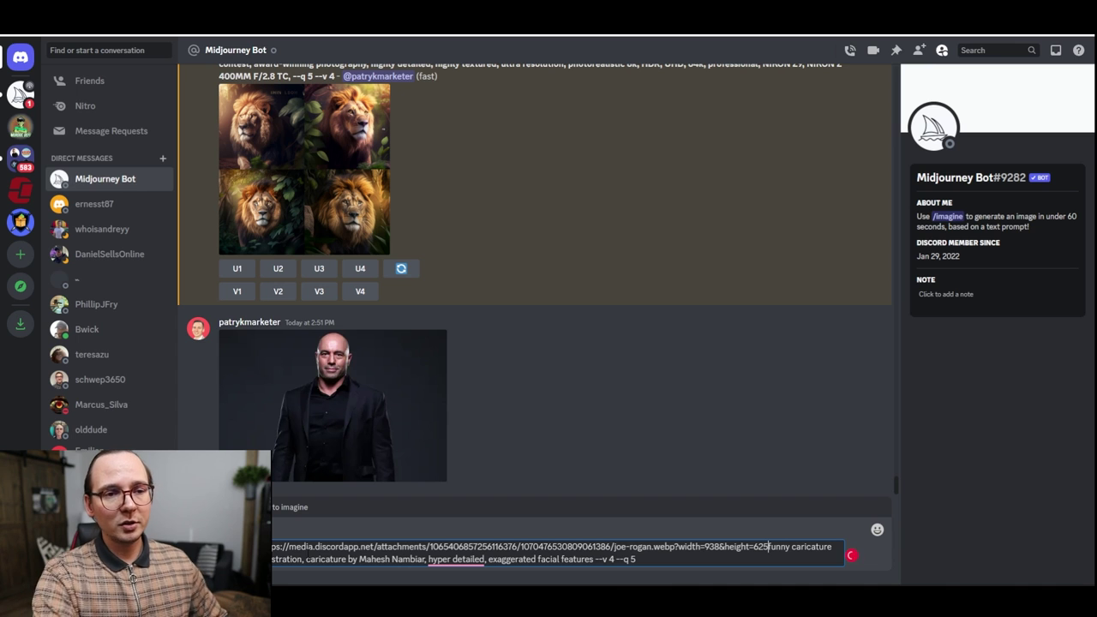
key("Return")
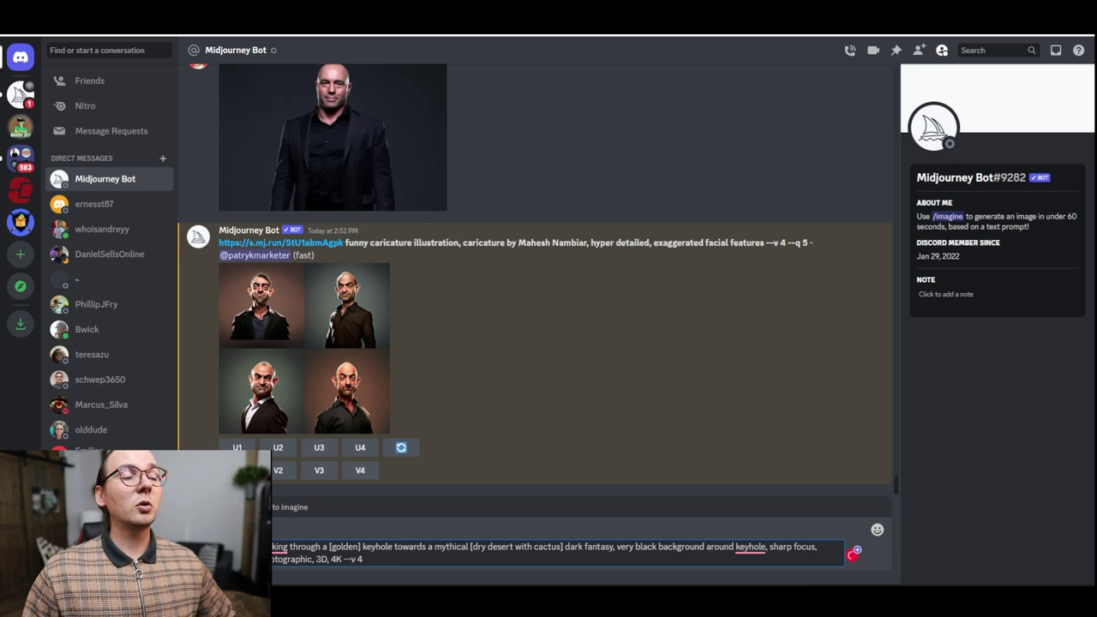
Replace [golden] with "wodden" and [dry desert with cactus] with "mars" in the keyhole dark fantasy prompt, and generate the images.
left_click(359, 547)
left_click_drag(360, 547, 328, 547)
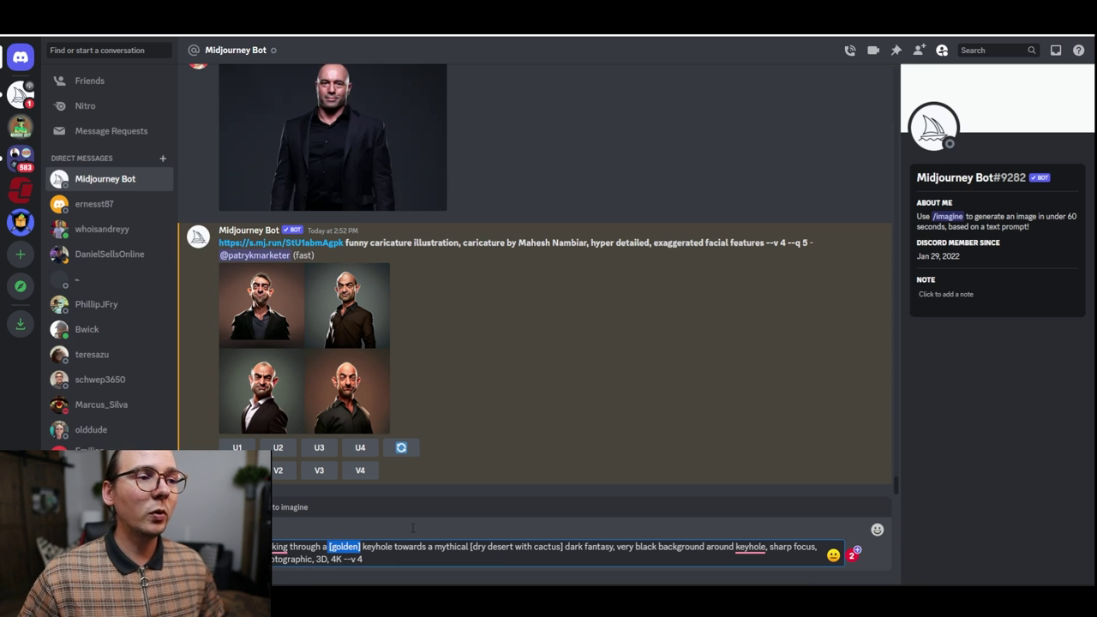
type("wodden")
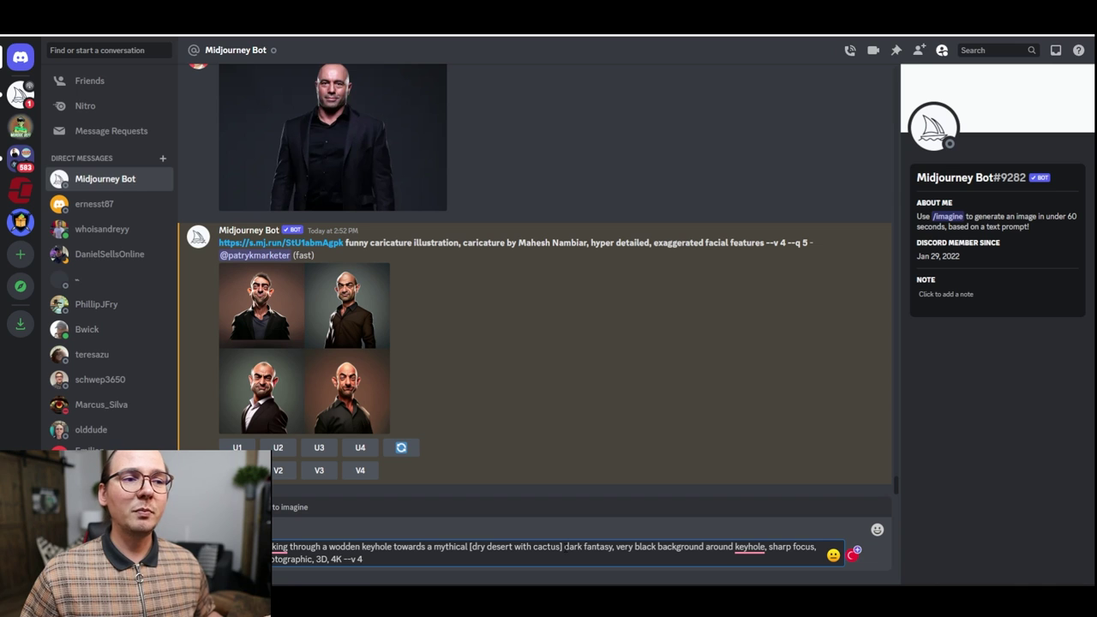
left_click_drag(563, 547, 470, 547)
type("mars")
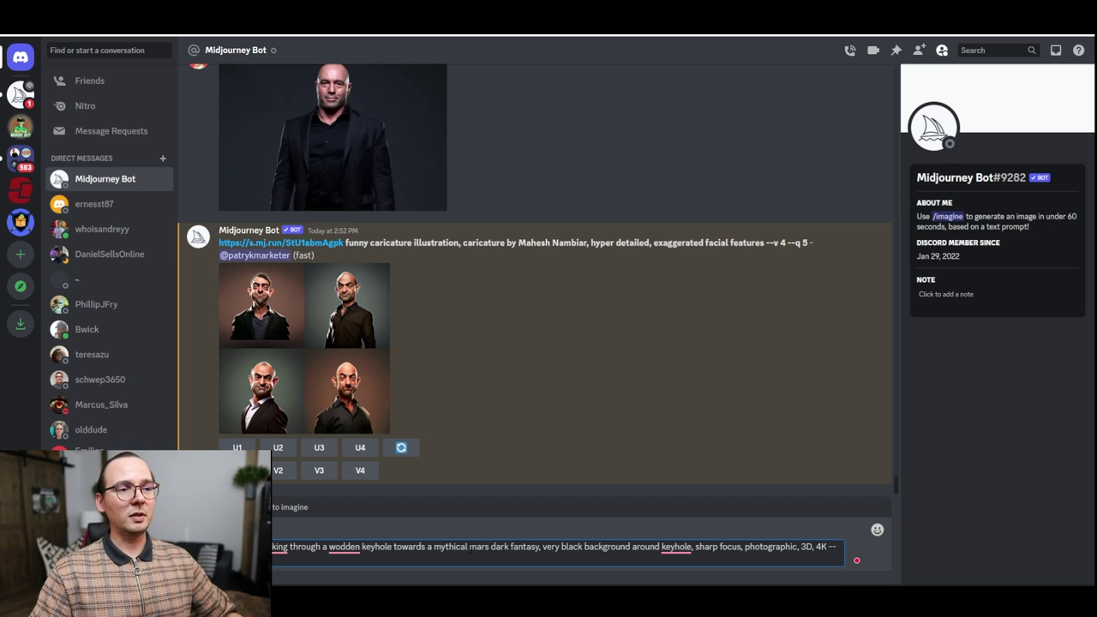
key("Return")
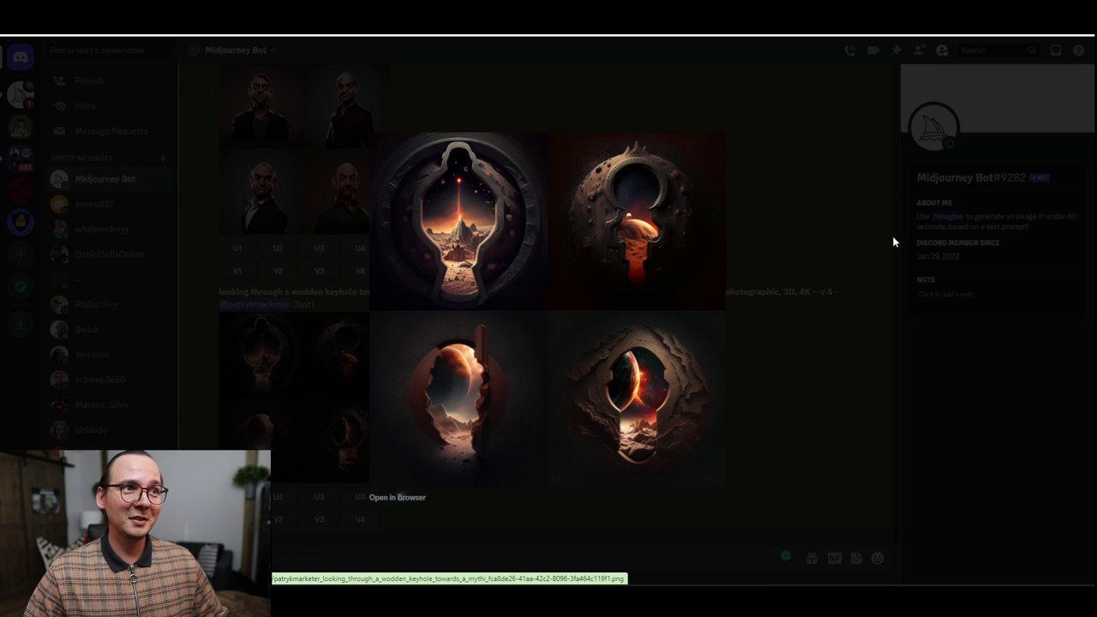